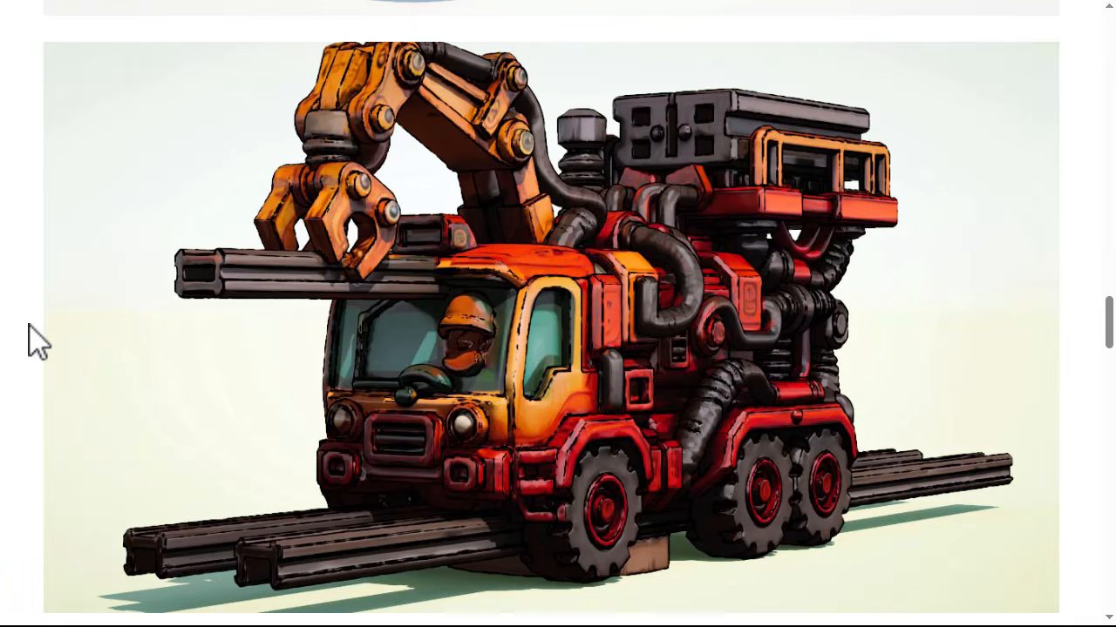
Step: Browse the page's example toon-style renders of vehicles and robots
{"action": "scroll", "coordinate": [29, 339], "scroll_direction": "down", "scroll_amount": 6}
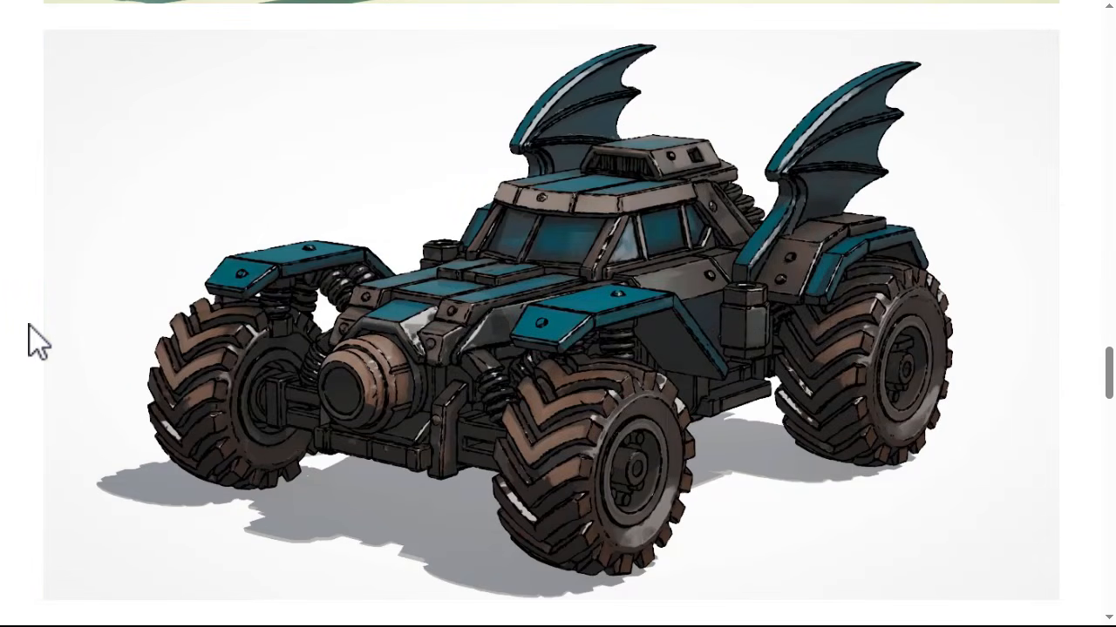
{"action": "scroll", "coordinate": [29, 340], "scroll_direction": "down", "scroll_amount": 6}
{"action": "scroll", "coordinate": [28, 340], "scroll_direction": "down", "scroll_amount": 5}
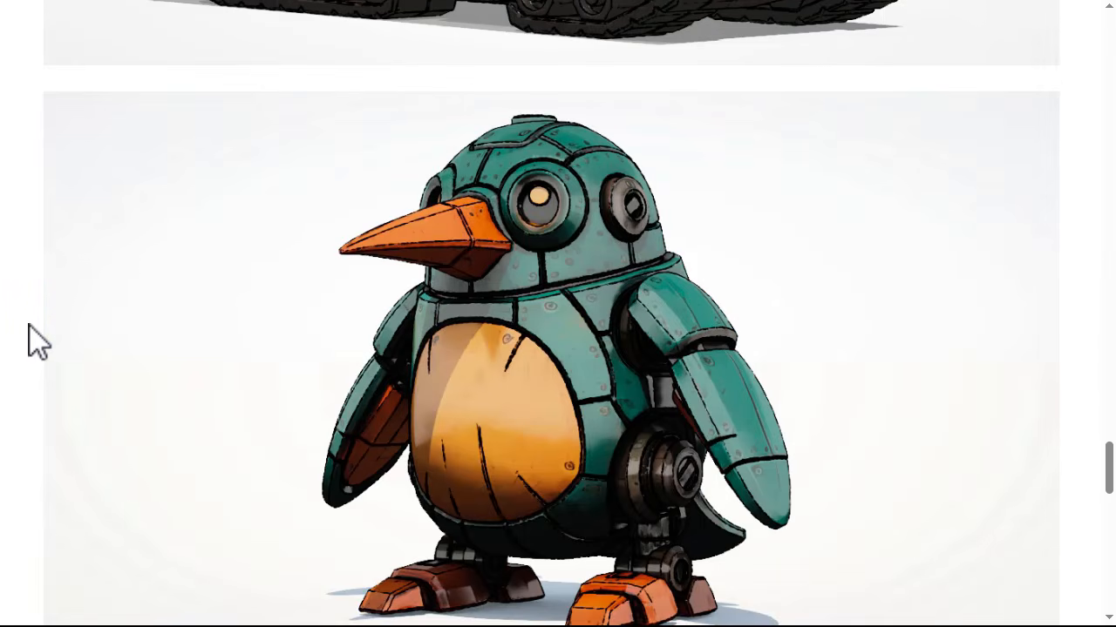
{"action": "scroll", "coordinate": [29, 340], "scroll_direction": "down", "scroll_amount": 9}
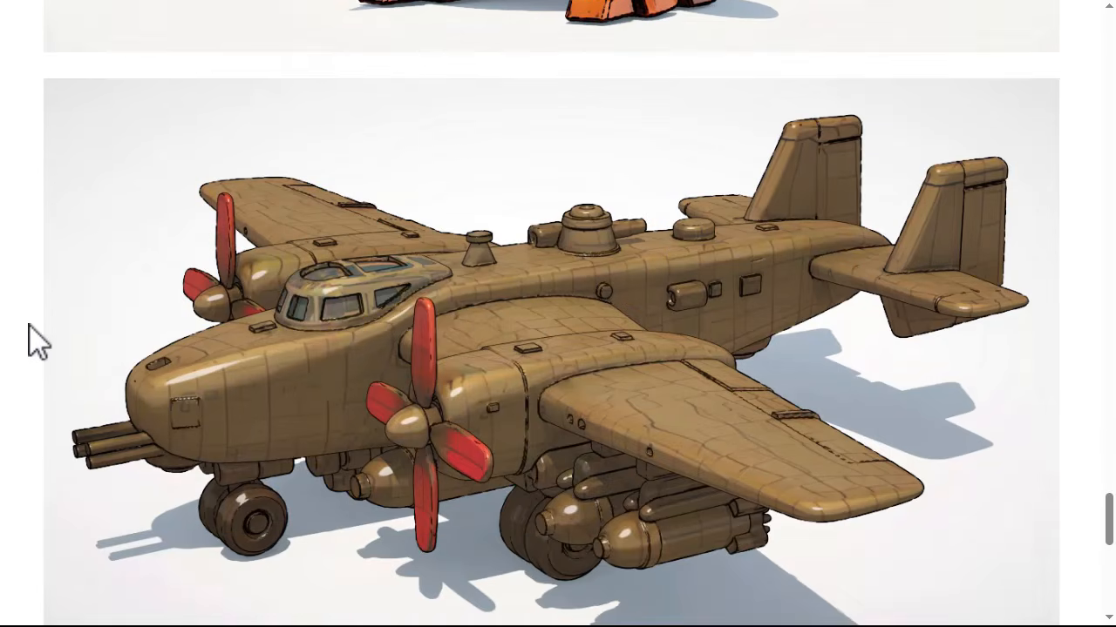
{"action": "scroll", "coordinate": [29, 340], "scroll_direction": "down", "scroll_amount": 4}
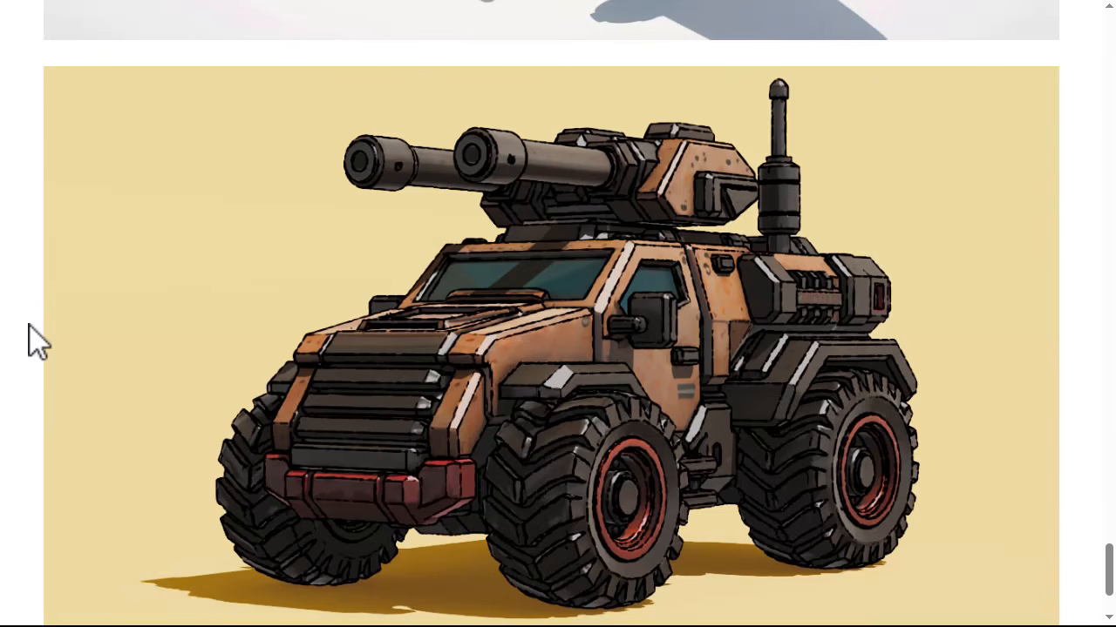
{"action": "scroll", "coordinate": [29, 340], "scroll_direction": "down", "scroll_amount": 1}
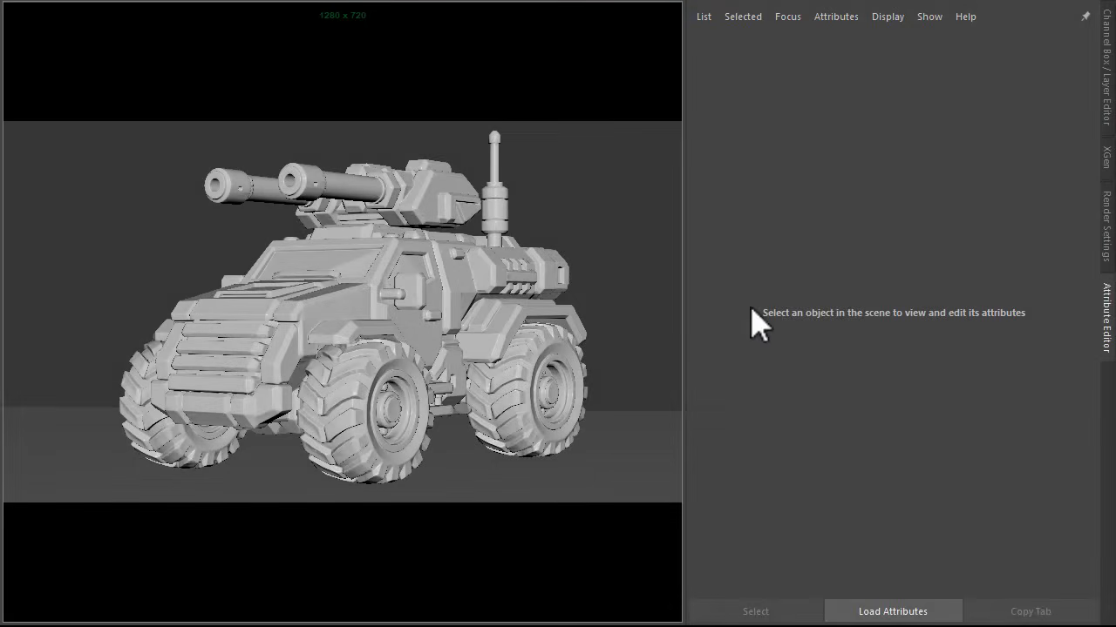
Step: Create an Arnold physical sky in the vehicle scene
{"action": "left_click", "coordinate": [496, 285]}
{"action": "left_click", "coordinate": [627, 510]}
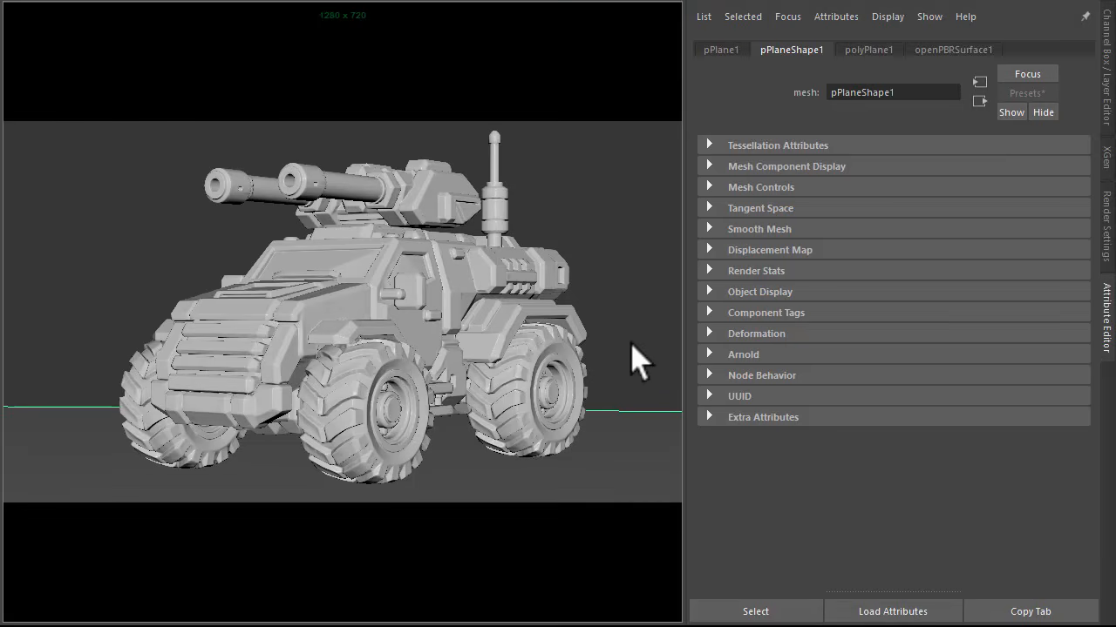
{"action": "left_click", "coordinate": [613, 281]}
{"action": "key", "text": "ctrl+f"}
{"action": "type", "text": "sk"}
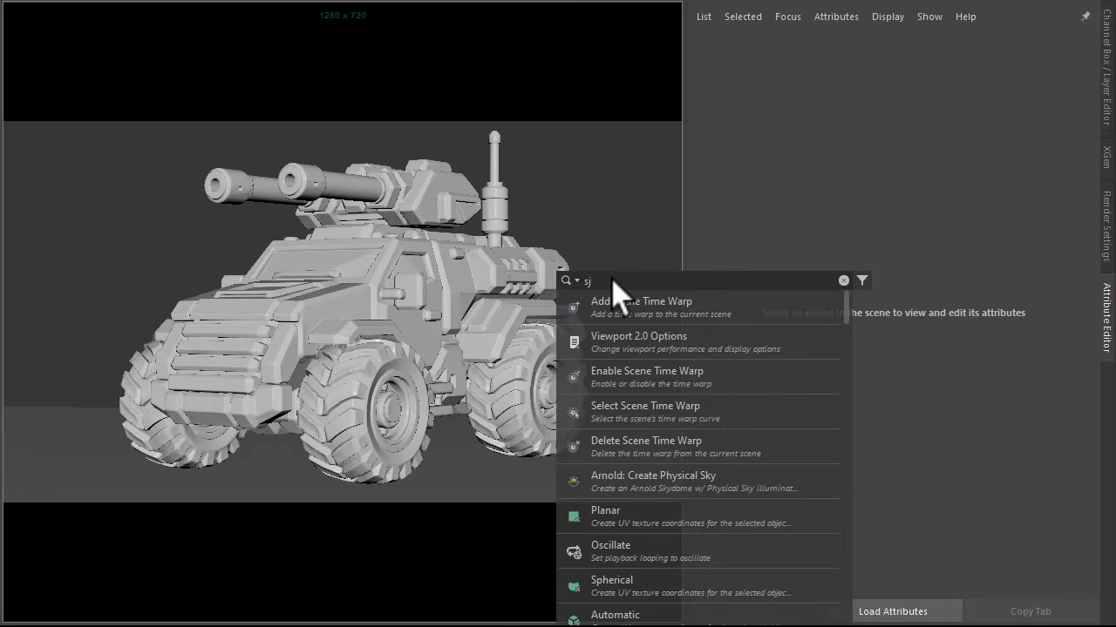
{"action": "type", "text": "y"}
{"action": "key", "text": "Return"}
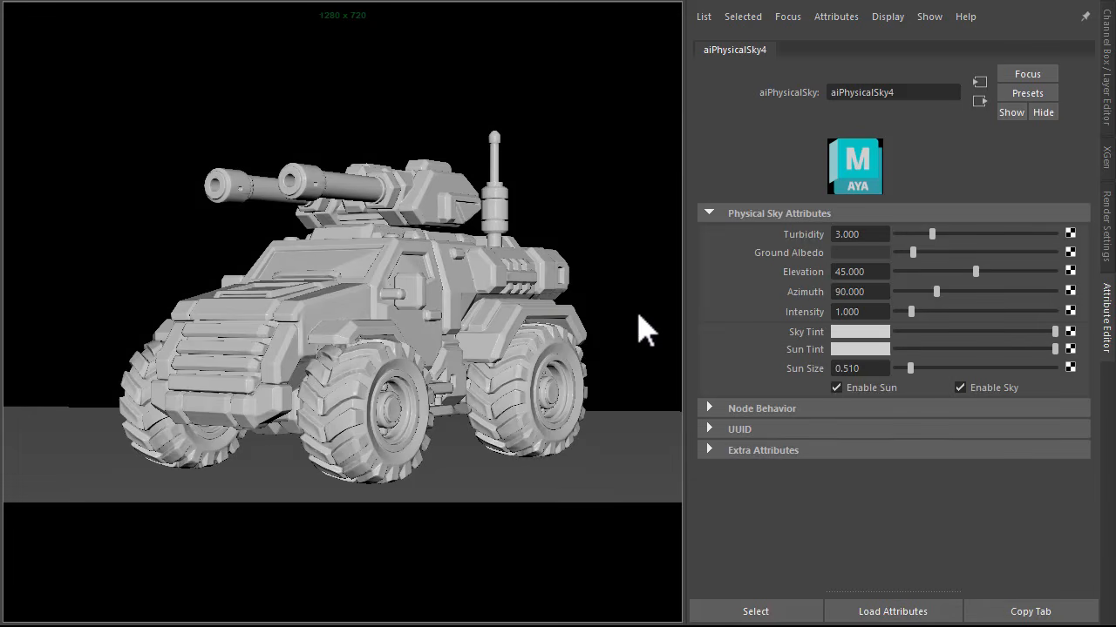
Step: Switch the camera viewport's renderer to Arnold to preview the lit vehicle
{"action": "key", "text": "space"}
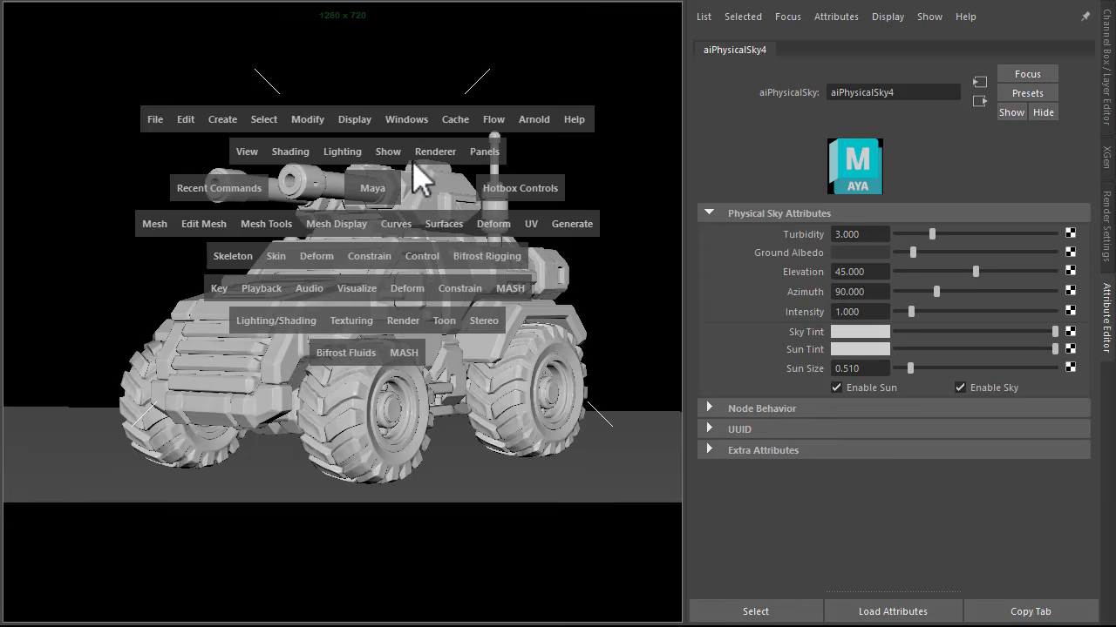
{"action": "left_click", "coordinate": [429, 154]}
{"action": "left_click", "coordinate": [466, 204]}
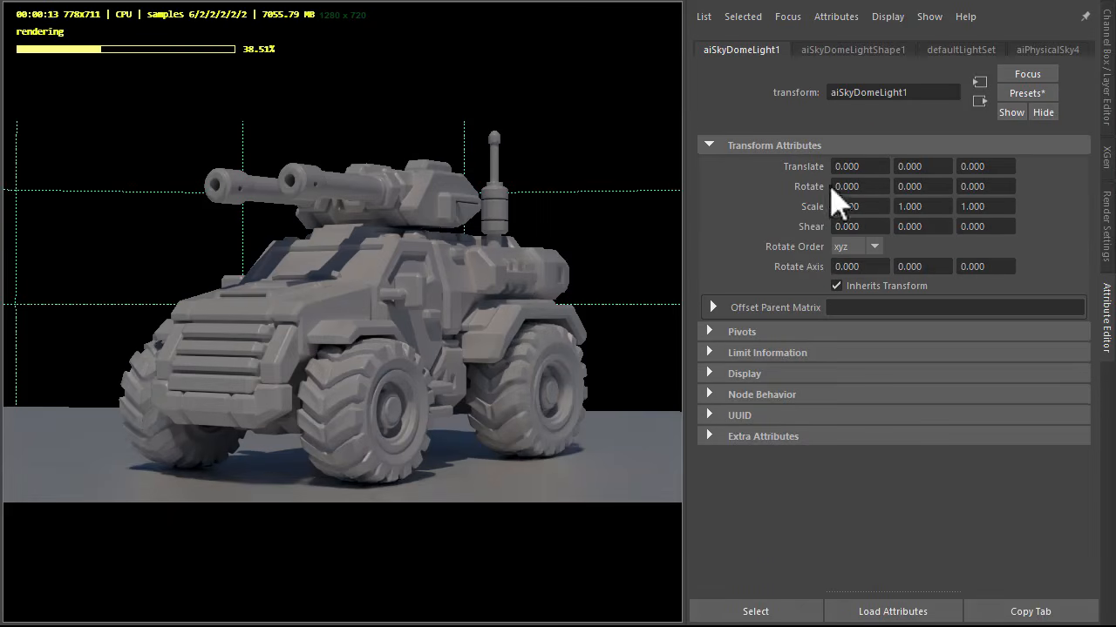
Step: Set the skydome light's Y rotation to 68
{"action": "left_click", "coordinate": [909, 186]}
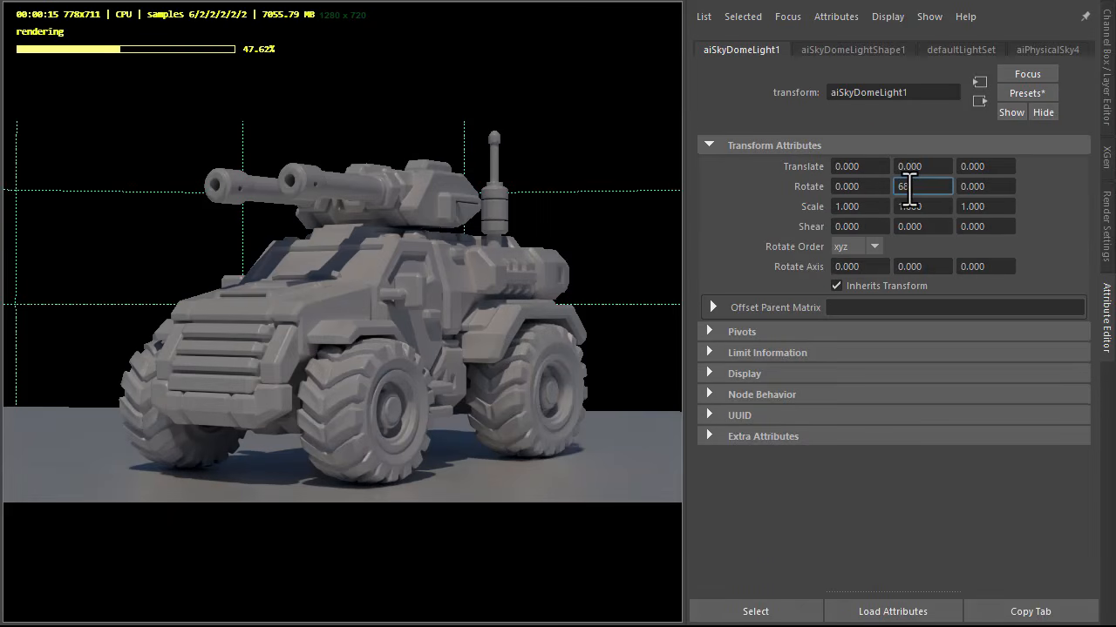
{"action": "type", "text": "68"}
{"action": "key", "text": "Tab"}
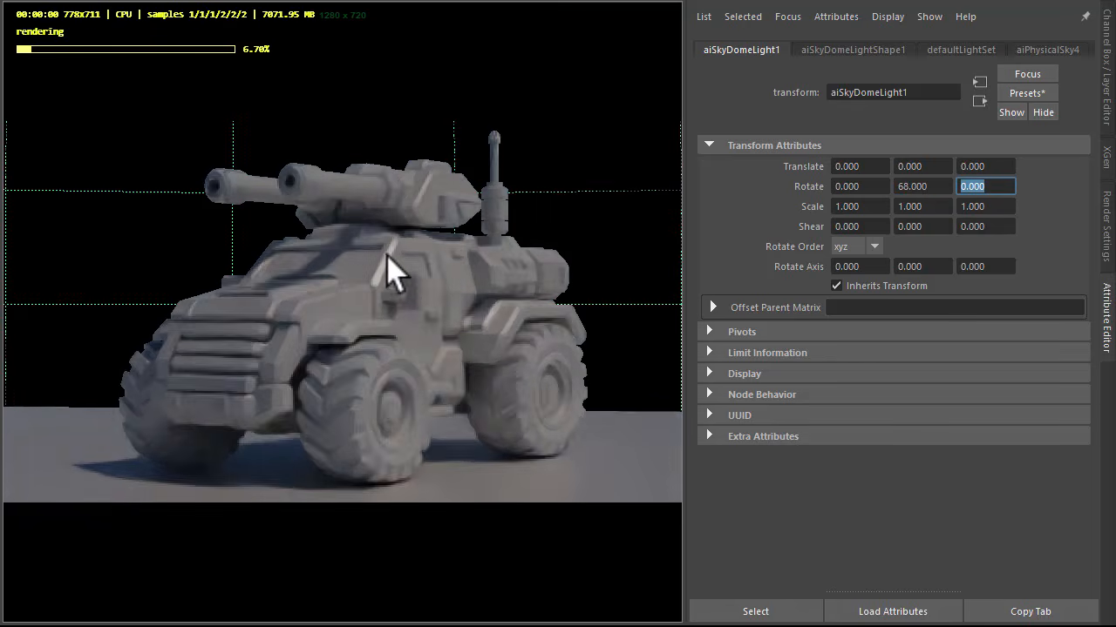
Step: Set the skydome's physical sky to an elevation of 60 and a golden yellow sky tint
{"action": "left_click", "coordinate": [838, 53]}
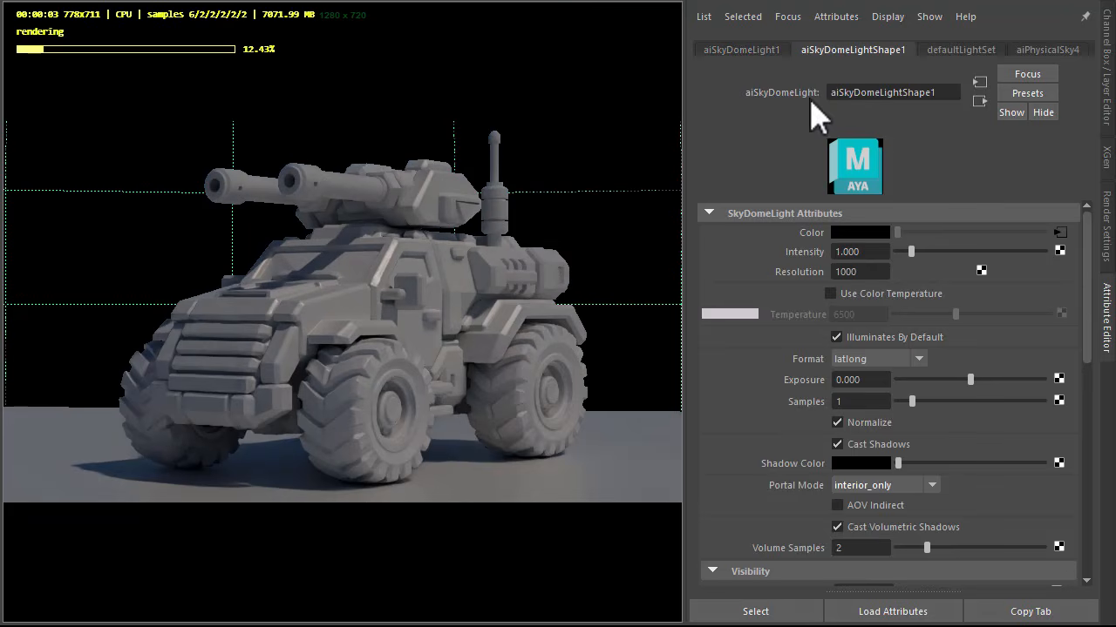
{"action": "left_click", "coordinate": [1059, 232]}
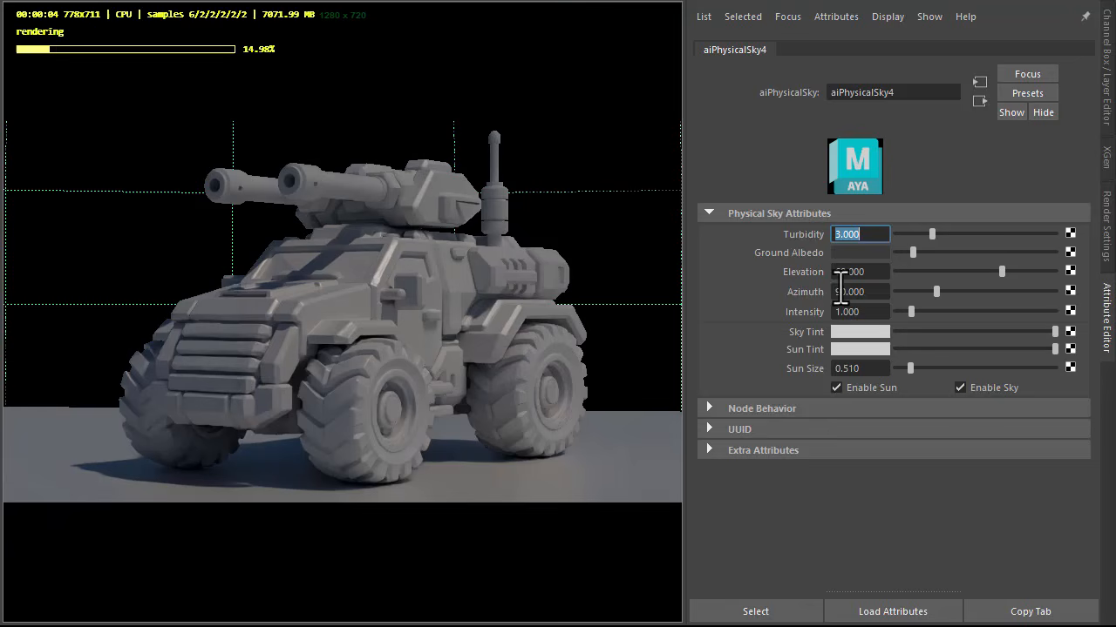
{"action": "left_click", "coordinate": [839, 352]}
{"action": "left_click", "coordinate": [750, 322]}
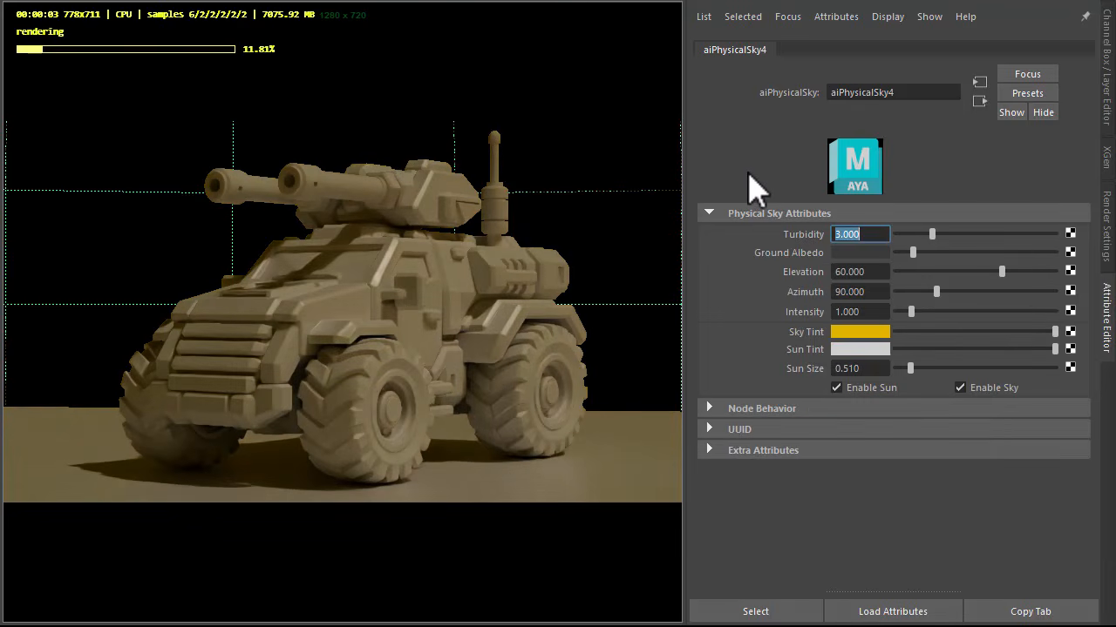
Step: Set the render camera's environment background color to the pale tan from the color history
{"action": "left_click", "coordinate": [637, 267]}
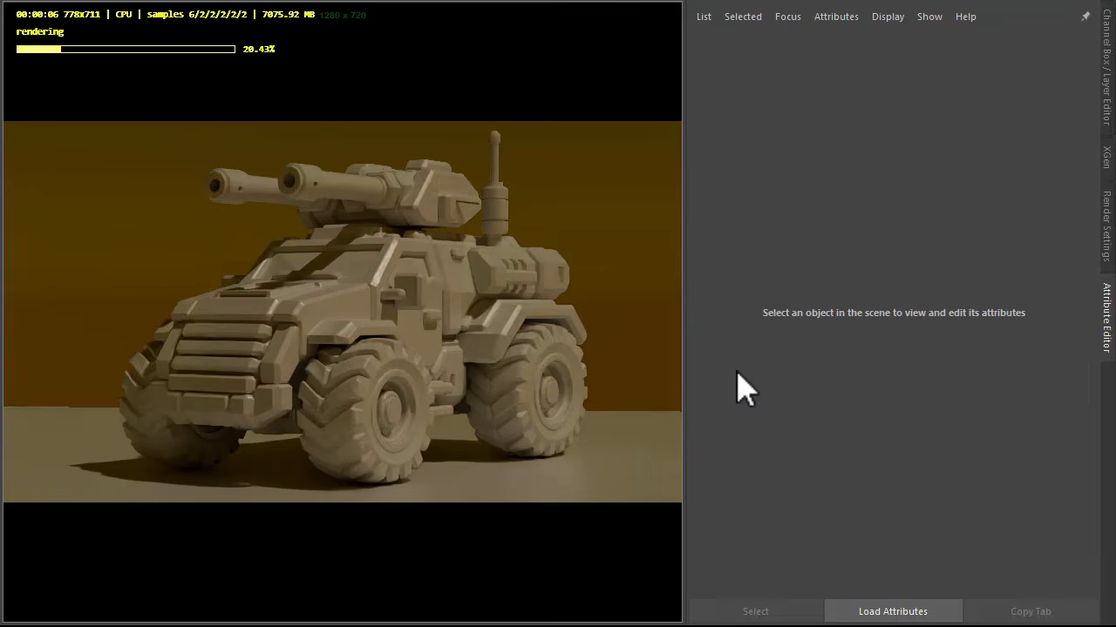
{"action": "left_click", "coordinate": [682, 323]}
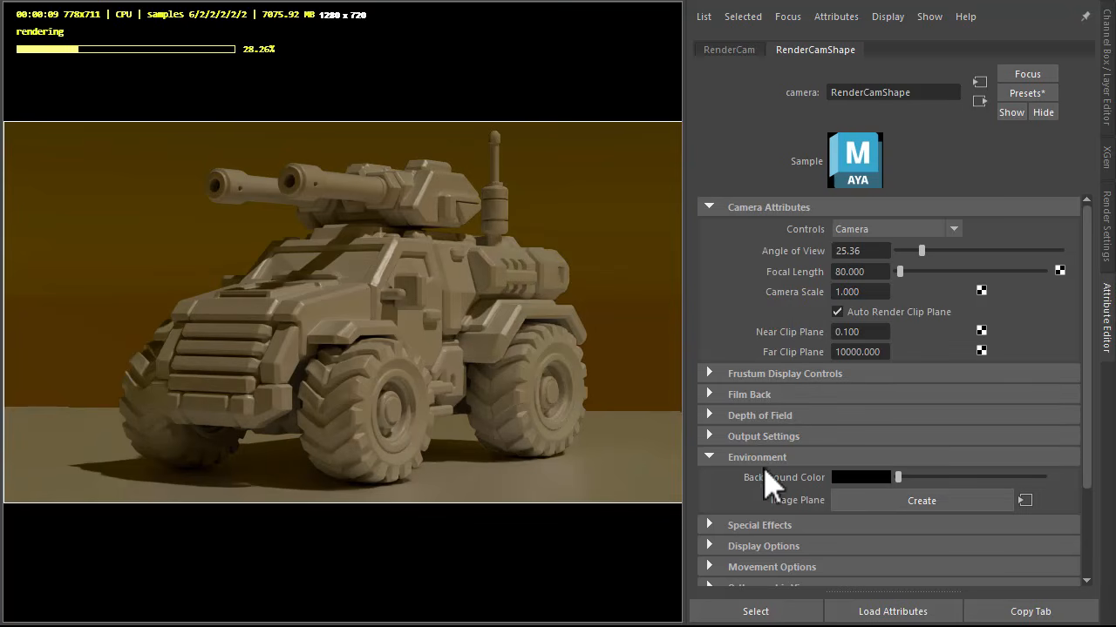
{"action": "left_click", "coordinate": [863, 478]}
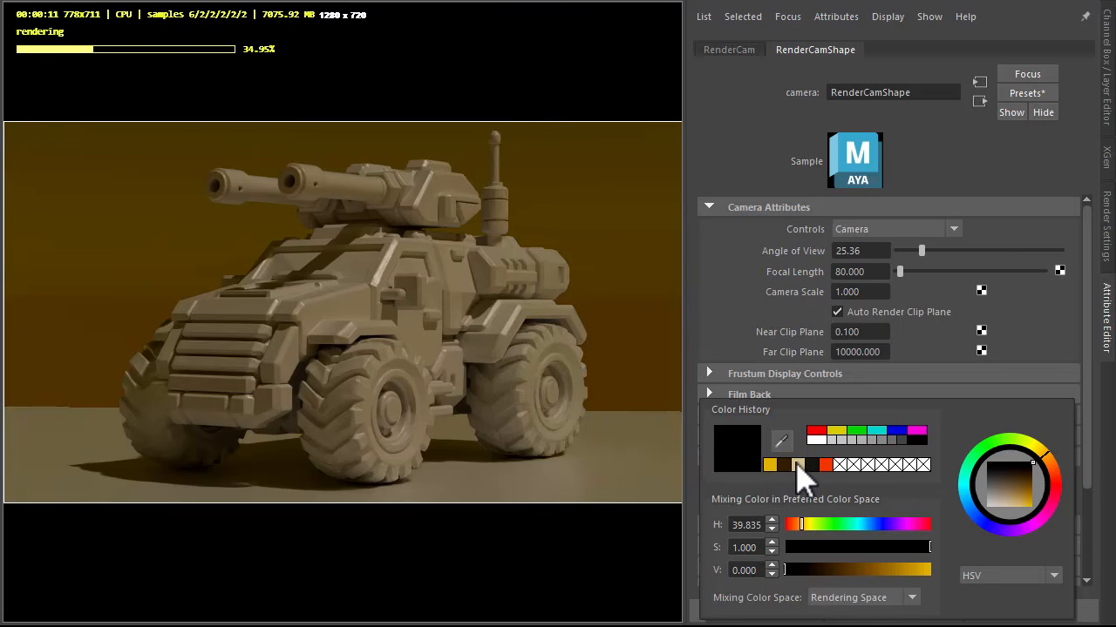
{"action": "left_click", "coordinate": [797, 465]}
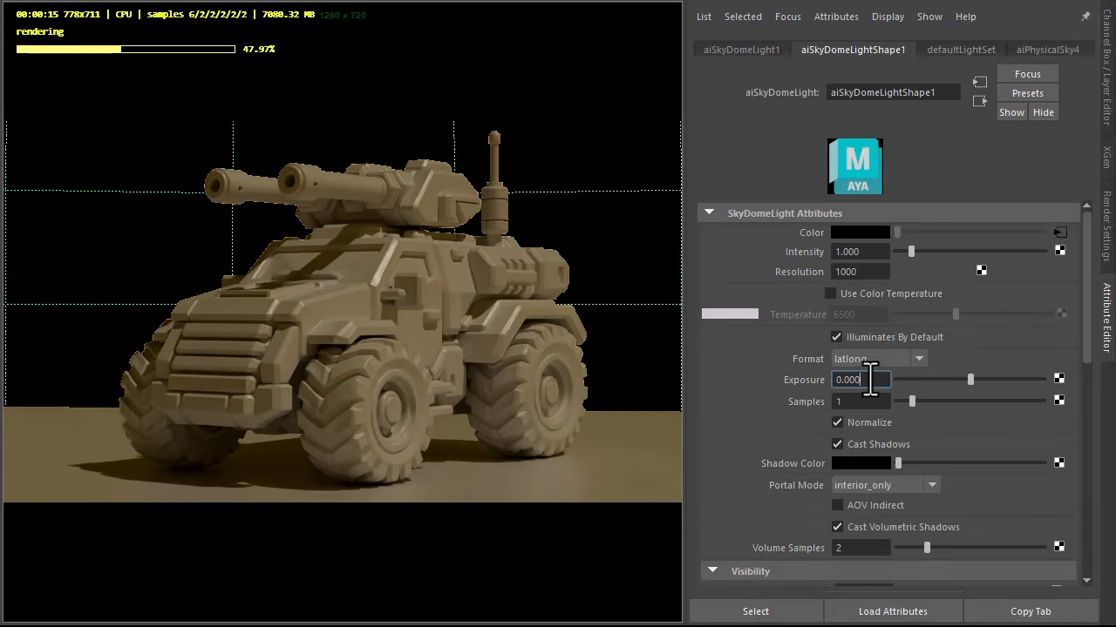
Step: Set the skydome light's exposure to 1.7 and its samples to 3
{"action": "type", "text": ".74"}
{"action": "key", "text": "Tab"}
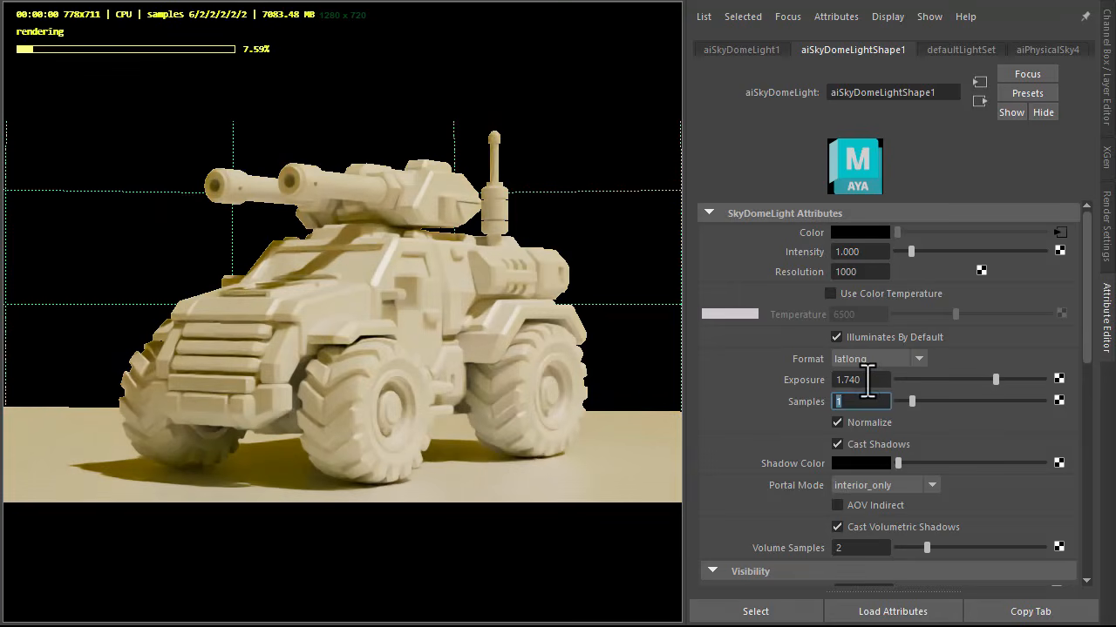
{"action": "key", "text": "BackSpace"}
{"action": "key", "text": "Tab"}
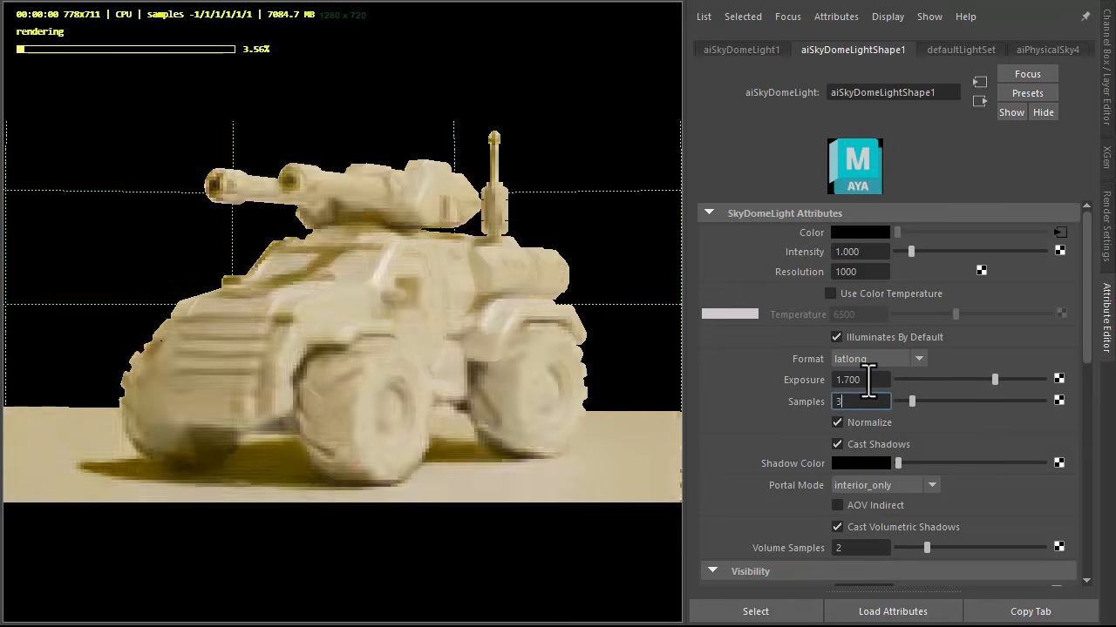
{"action": "type", "text": "3"}
{"action": "key", "text": "Return"}
Step: Assign a new aiShadowMatte material to the ground plane
{"action": "left_click", "coordinate": [620, 431]}
{"action": "right_click", "coordinate": [621, 434]}
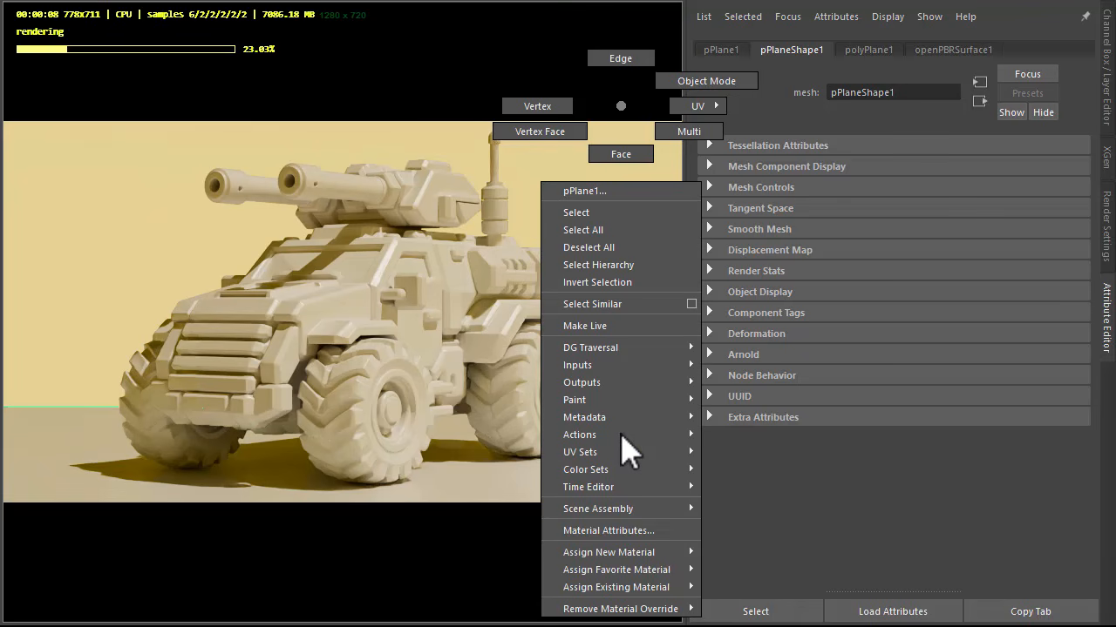
{"action": "mouse_move", "coordinate": [616, 555]}
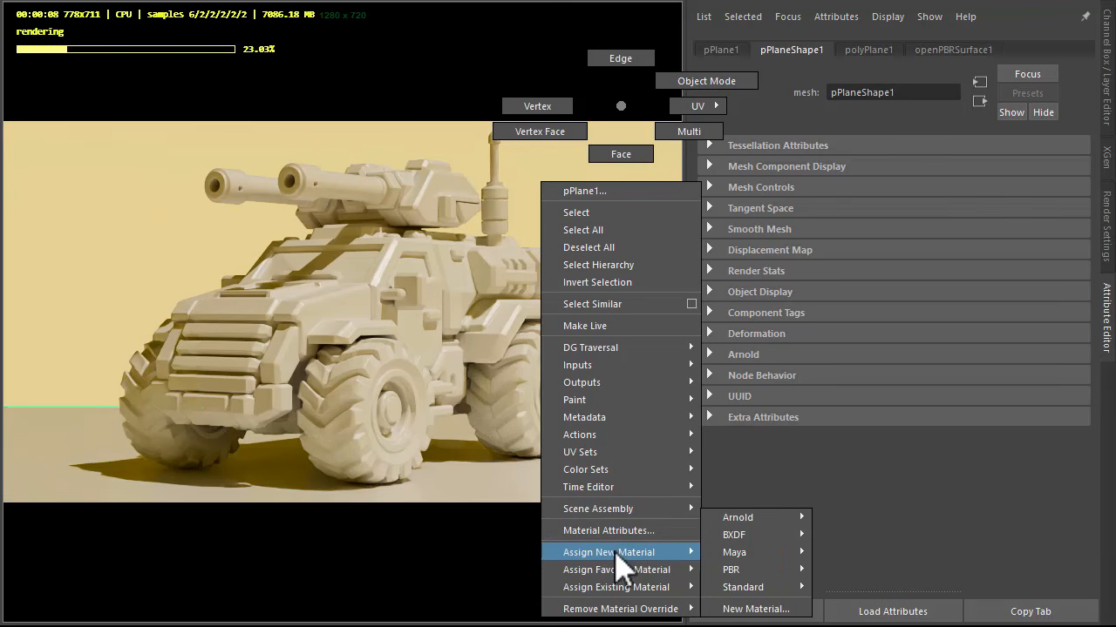
{"action": "left_click", "coordinate": [754, 609]}
{"action": "double_click", "coordinate": [380, 286]}
{"action": "type", "text": "shad"}
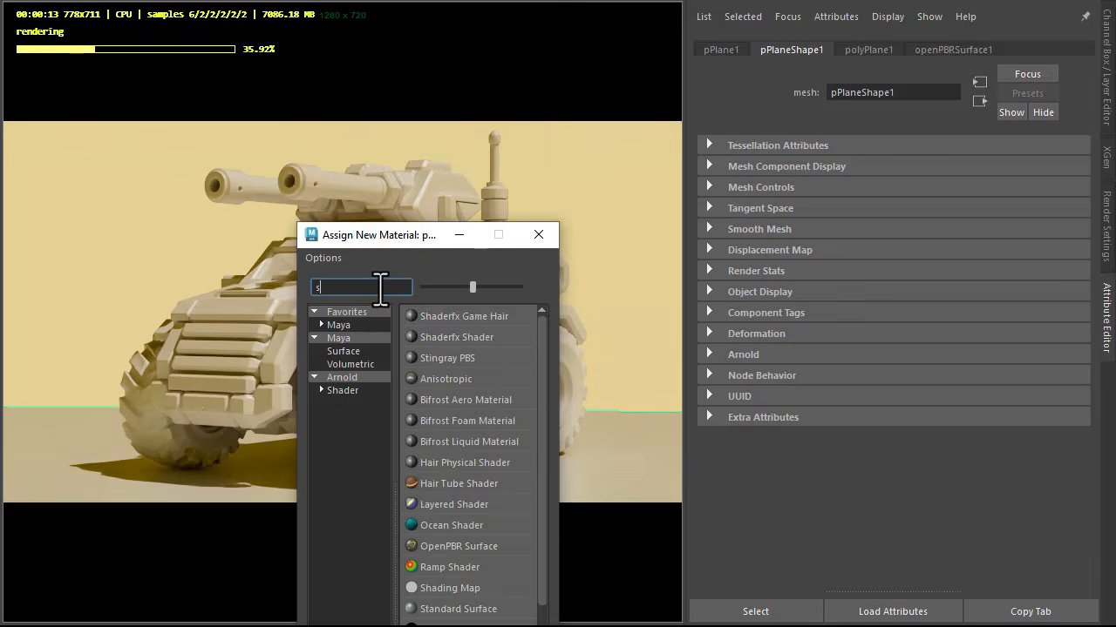
{"action": "type", "text": "ow"}
{"action": "left_click", "coordinate": [439, 319]}
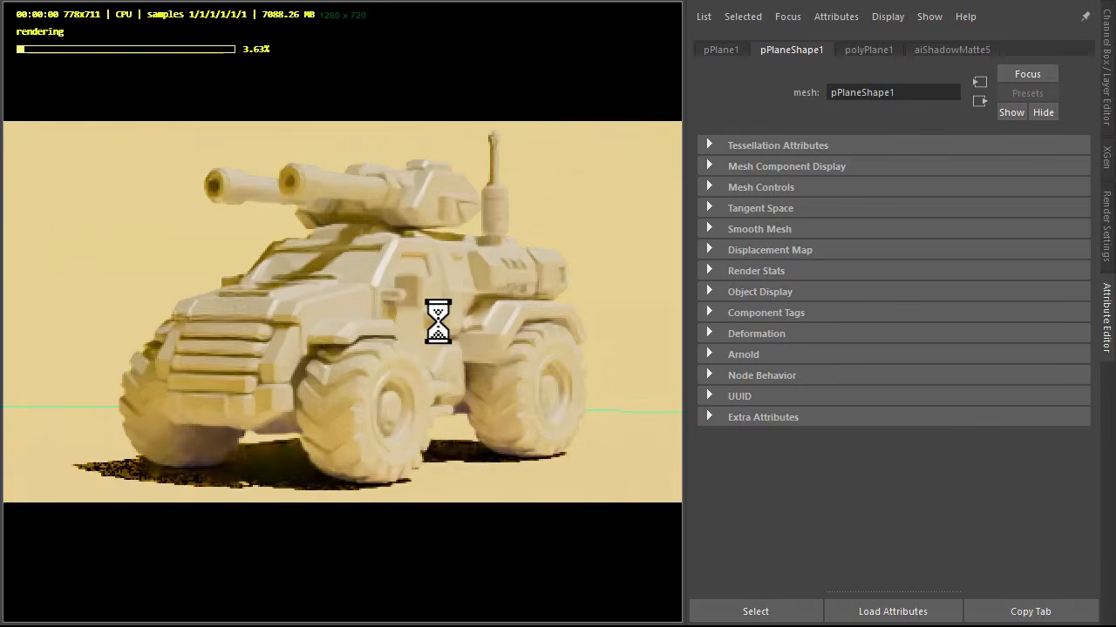
Step: Set the ground shadow matte's shadow color to dark brown and its shadow opacity to about 0.883
{"action": "left_click", "coordinate": [945, 52]}
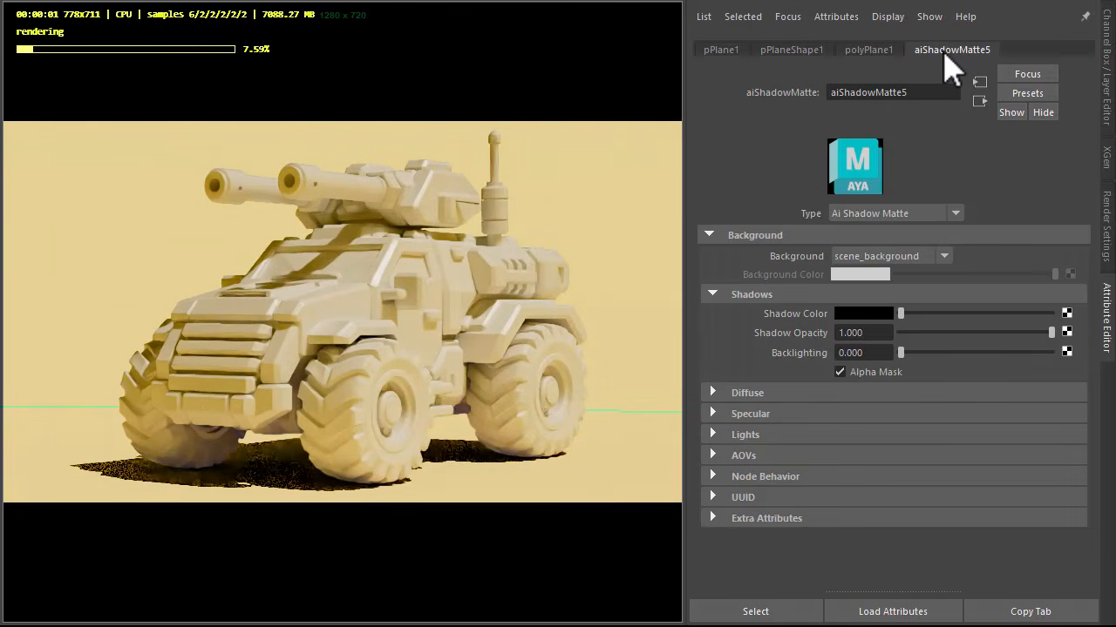
{"action": "left_click", "coordinate": [865, 316]}
{"action": "left_click", "coordinate": [779, 302]}
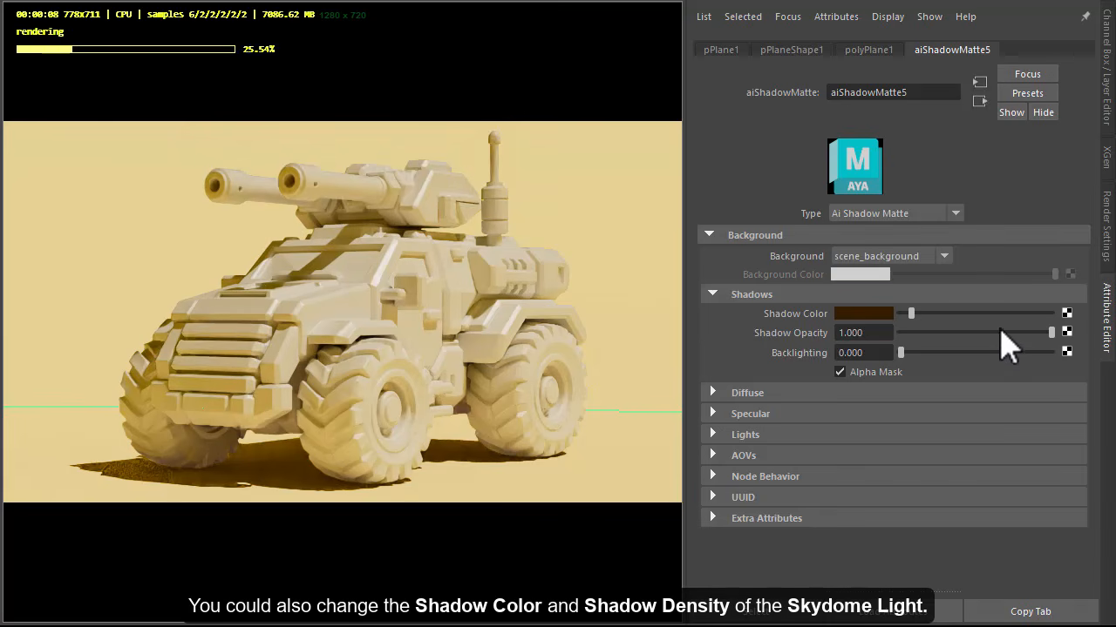
{"action": "left_click_drag", "start_coordinate": [1001, 331], "coordinate": [1034, 335]}
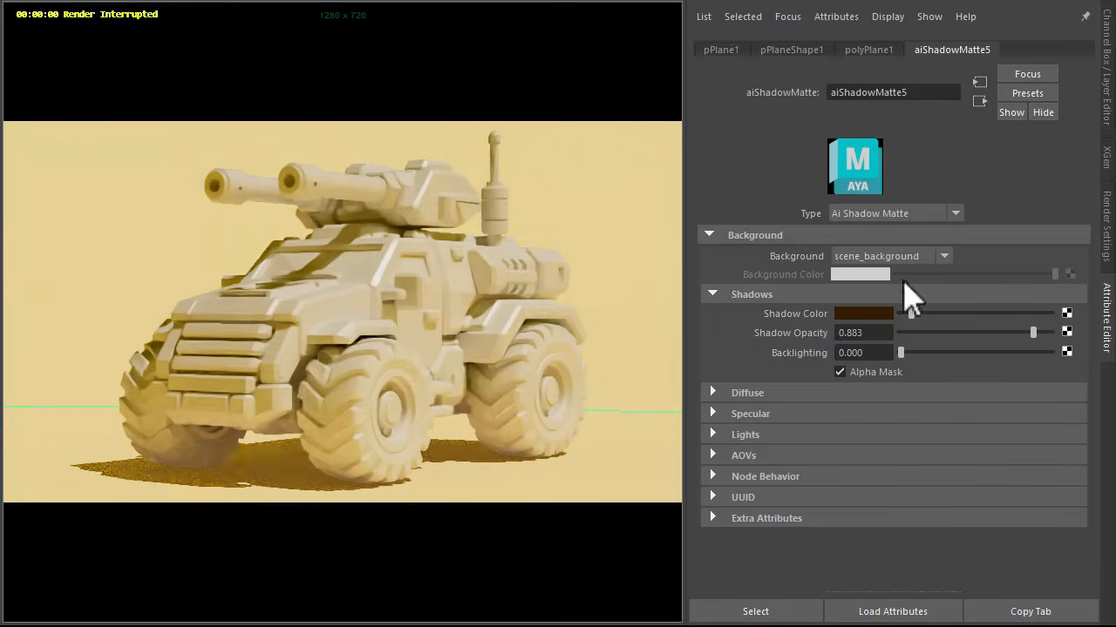
Step: Assign a new aiToon material to the vehicle mesh
{"action": "left_click", "coordinate": [418, 344]}
{"action": "right_click_drag", "start_coordinate": [450, 290], "coordinate": [594, 604]}
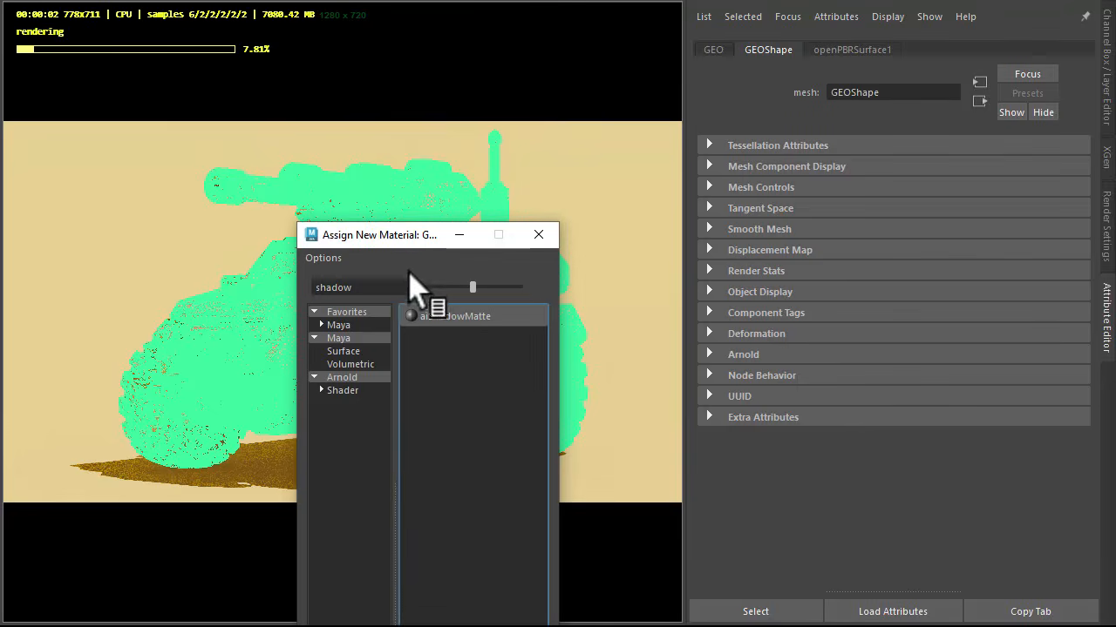
{"action": "left_click", "coordinate": [381, 287]}
{"action": "type", "text": "a"}
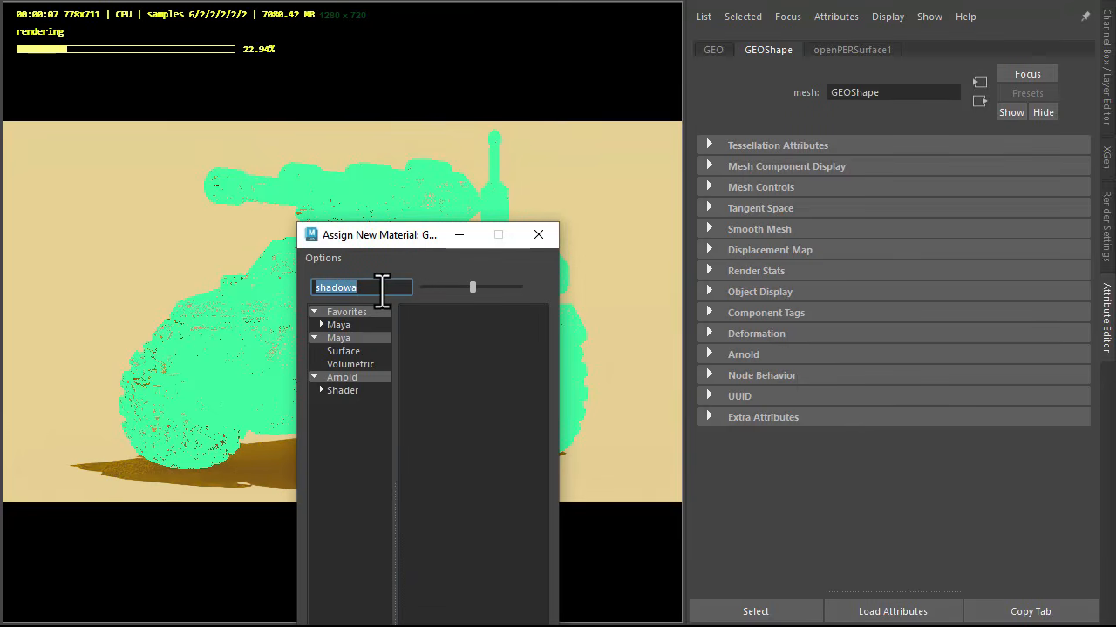
{"action": "type", "text": "toon"}
{"action": "left_click", "coordinate": [426, 316]}
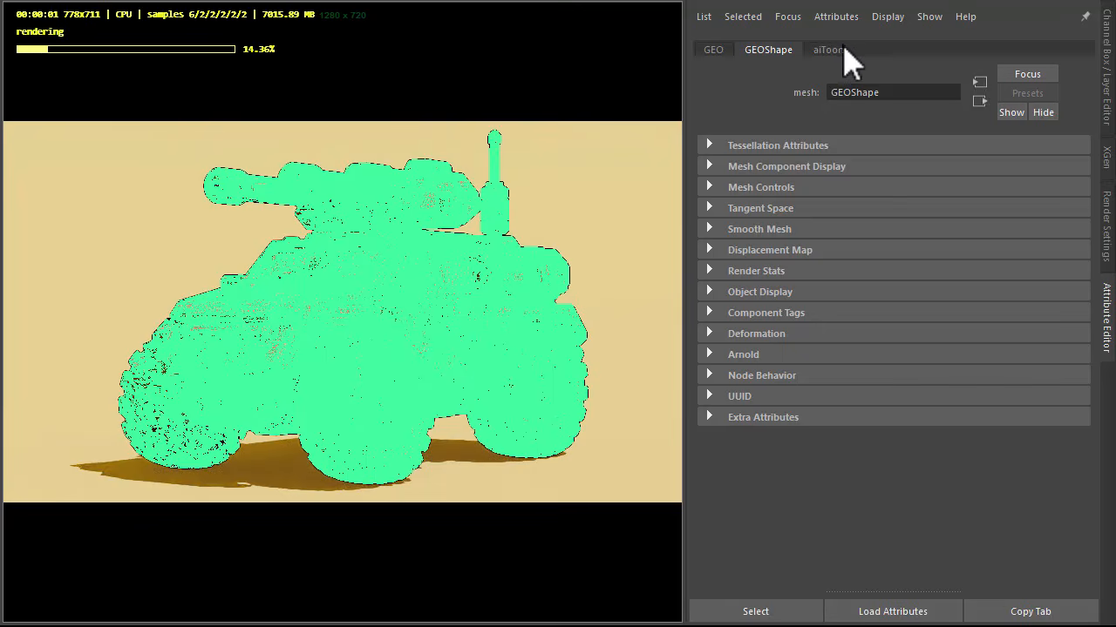
Step: Set the toon material's edge detection angle threshold to 20 and choose a different normal type
{"action": "left_click", "coordinate": [839, 50]}
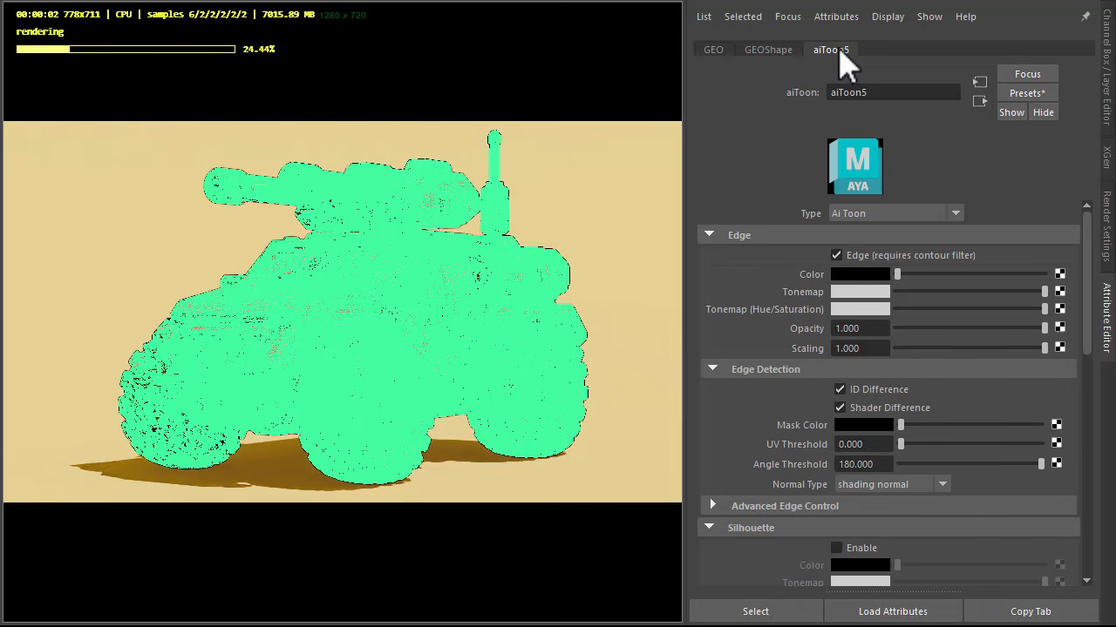
{"action": "scroll", "coordinate": [758, 272], "scroll_direction": "down", "scroll_amount": 3}
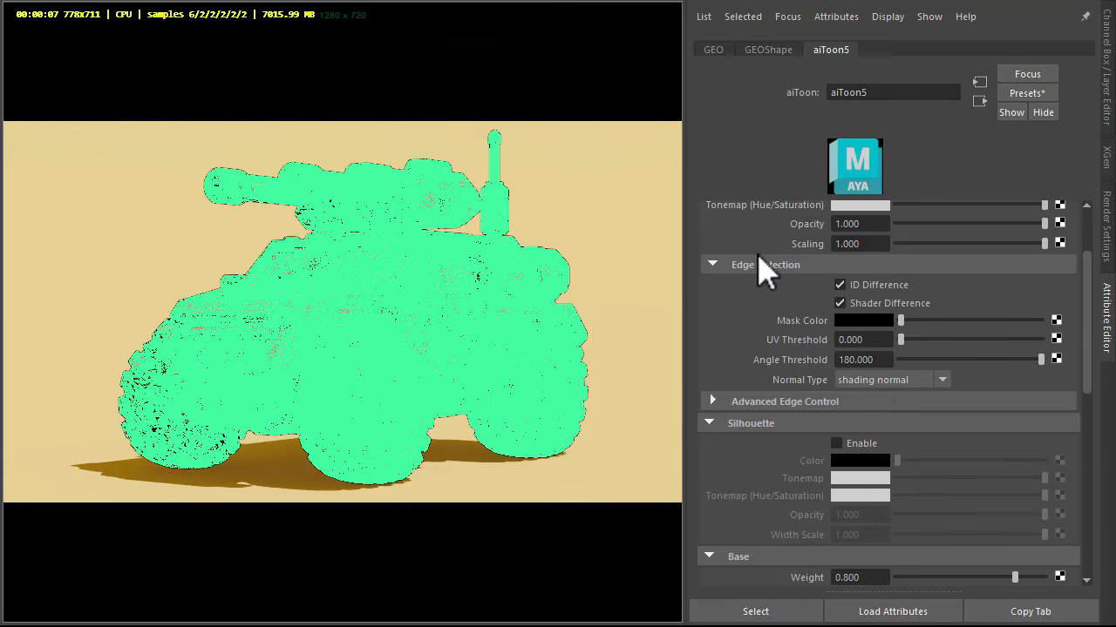
{"action": "type", "text": "20"}
{"action": "key", "text": "Return"}
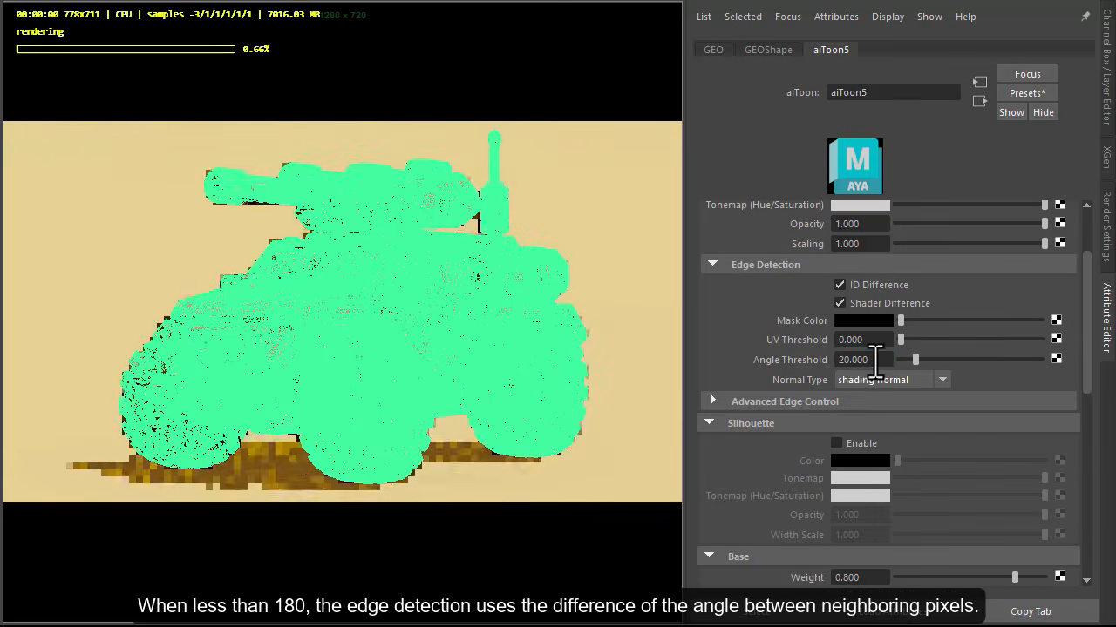
{"action": "left_click", "coordinate": [882, 380]}
{"action": "left_click", "coordinate": [889, 434]}
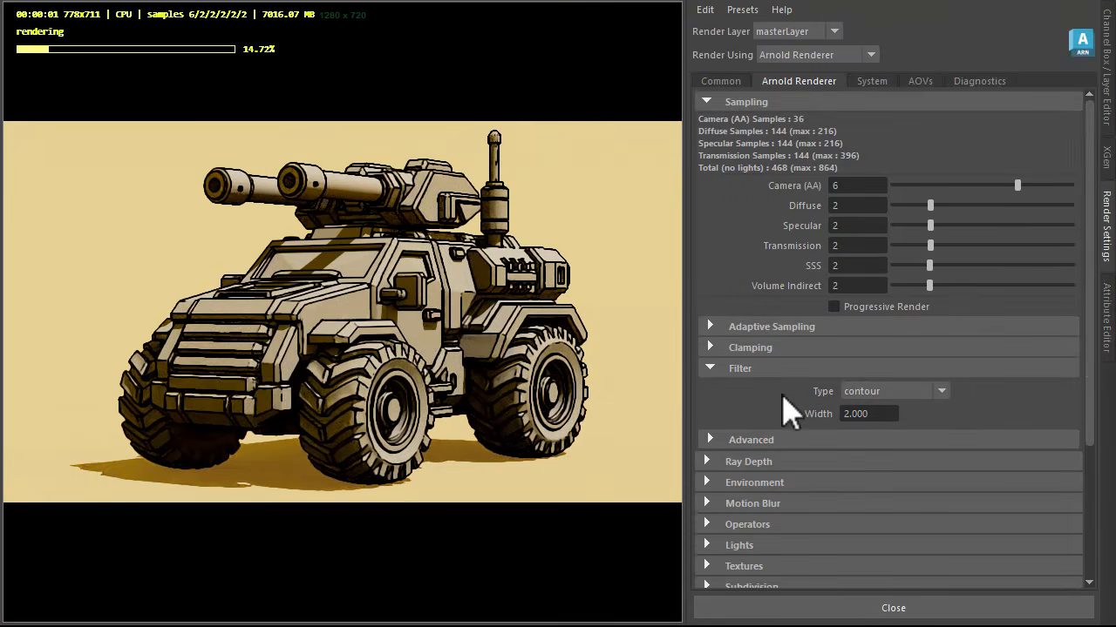
Step: Set the Arnold render filter type to contour in the render settings
{"action": "left_click", "coordinate": [878, 392]}
{"action": "left_click", "coordinate": [876, 389]}
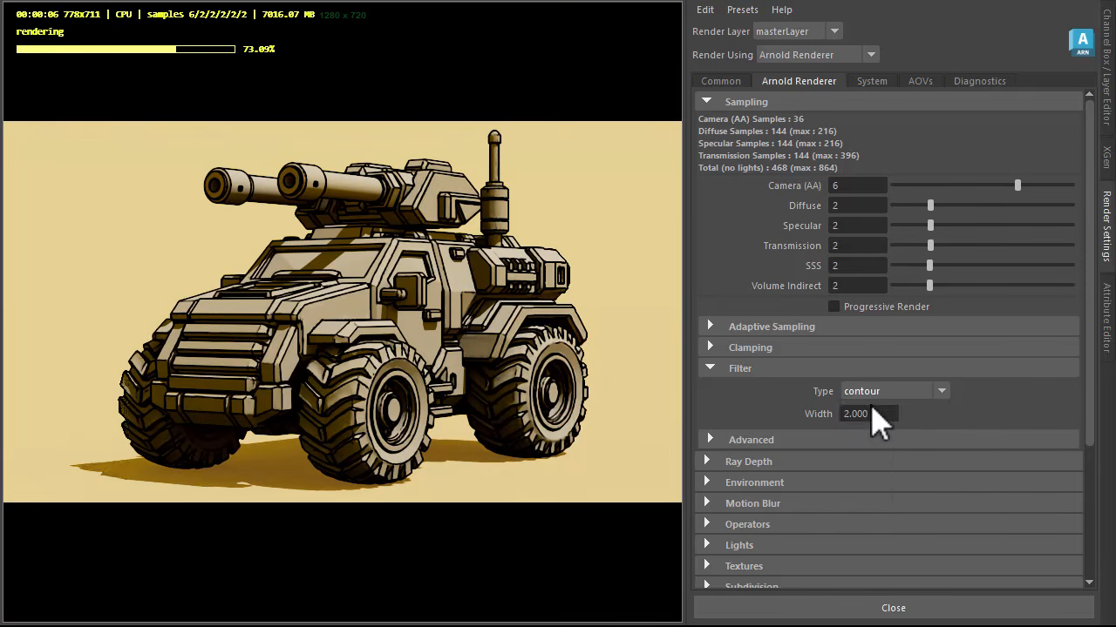
Step: Switch the render filter type to gaussian for comparison, and set it back to contour
{"action": "left_click", "coordinate": [872, 395]}
{"action": "left_click", "coordinate": [878, 467]}
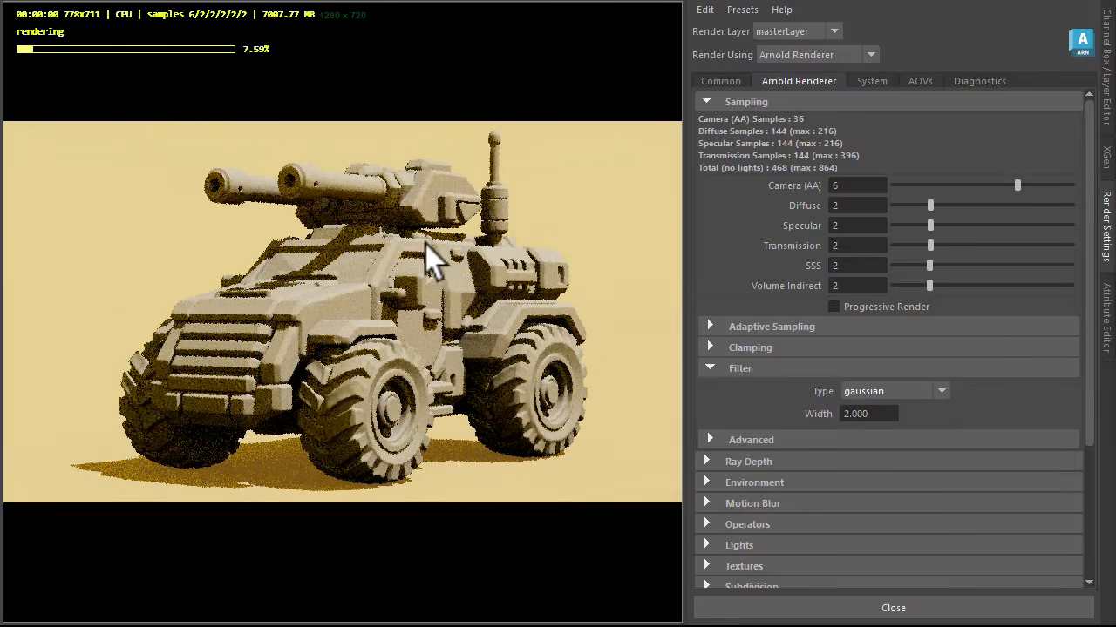
{"action": "left_click", "coordinate": [879, 391]}
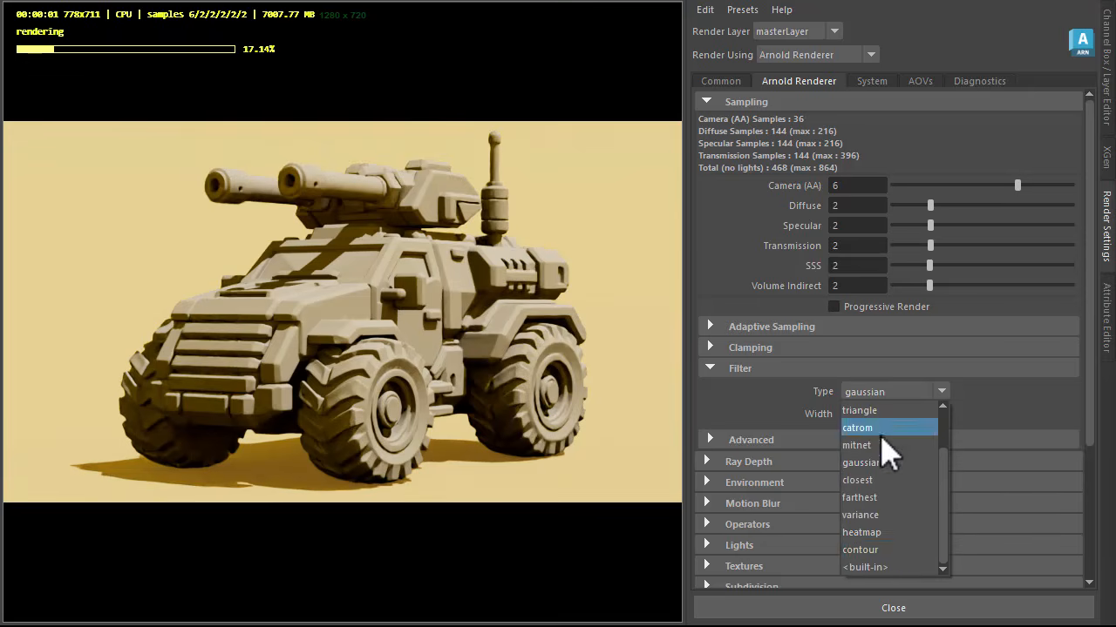
{"action": "left_click", "coordinate": [898, 546]}
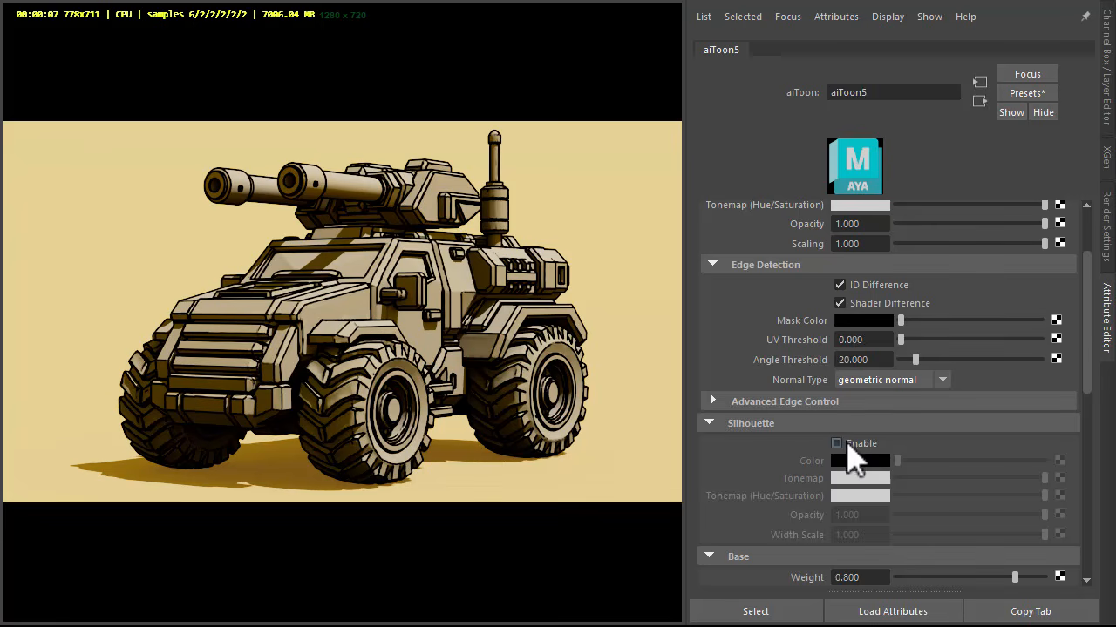
Step: Enable the toon material's silhouette and create an aiCellNoise node for its silhouette width scale
{"action": "left_click", "coordinate": [837, 444]}
{"action": "scroll", "coordinate": [747, 360], "scroll_direction": "down", "scroll_amount": 3}
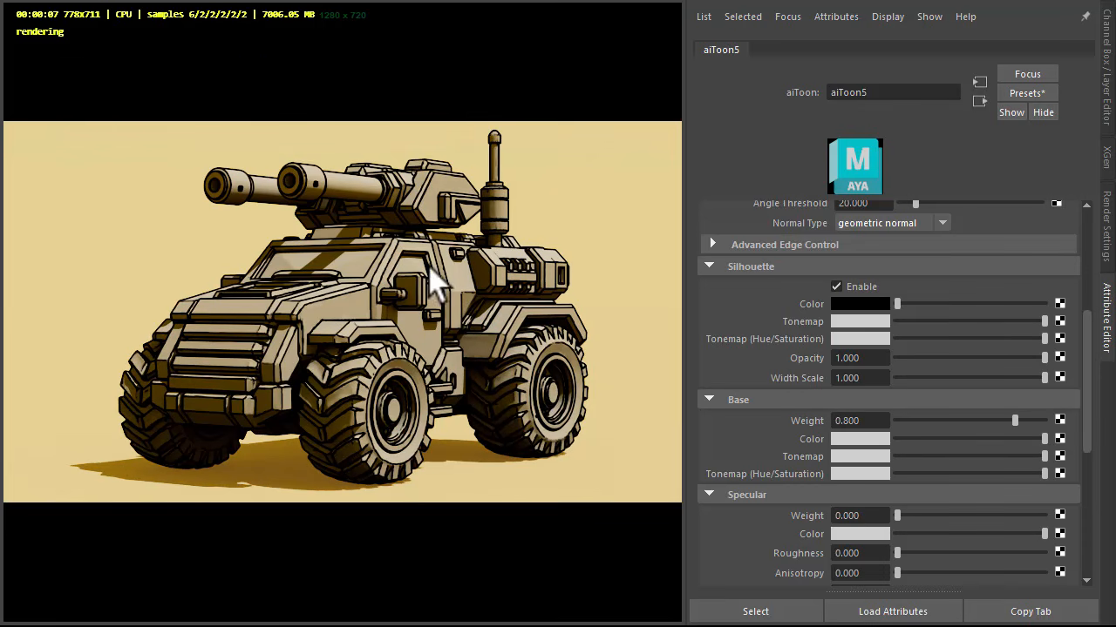
{"action": "left_click", "coordinate": [1059, 377]}
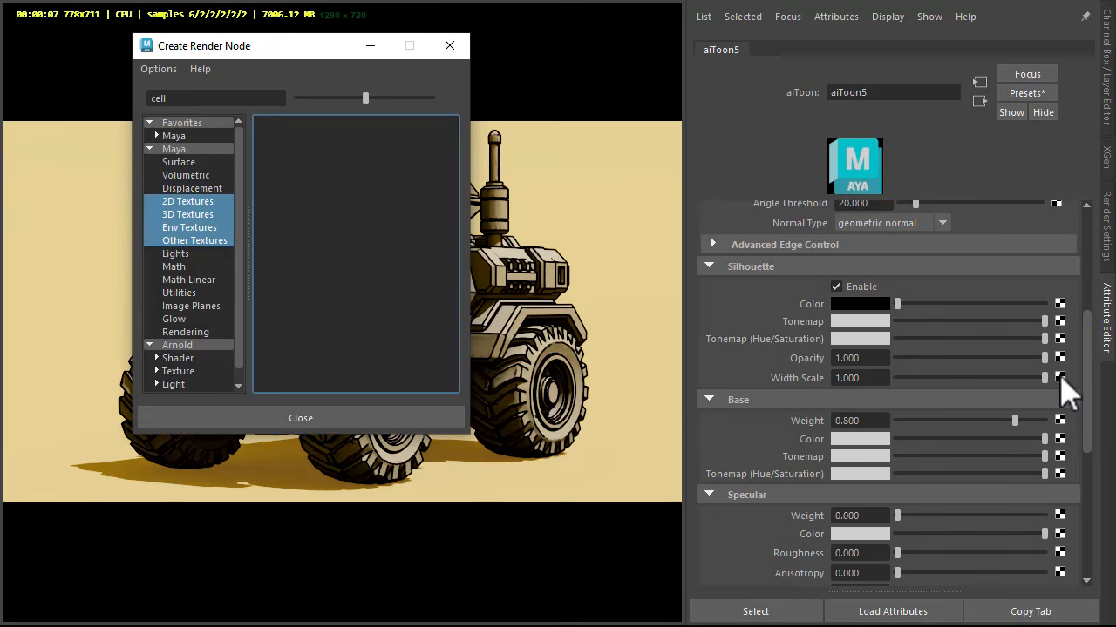
{"action": "left_click", "coordinate": [210, 345]}
{"action": "left_click", "coordinate": [304, 129]}
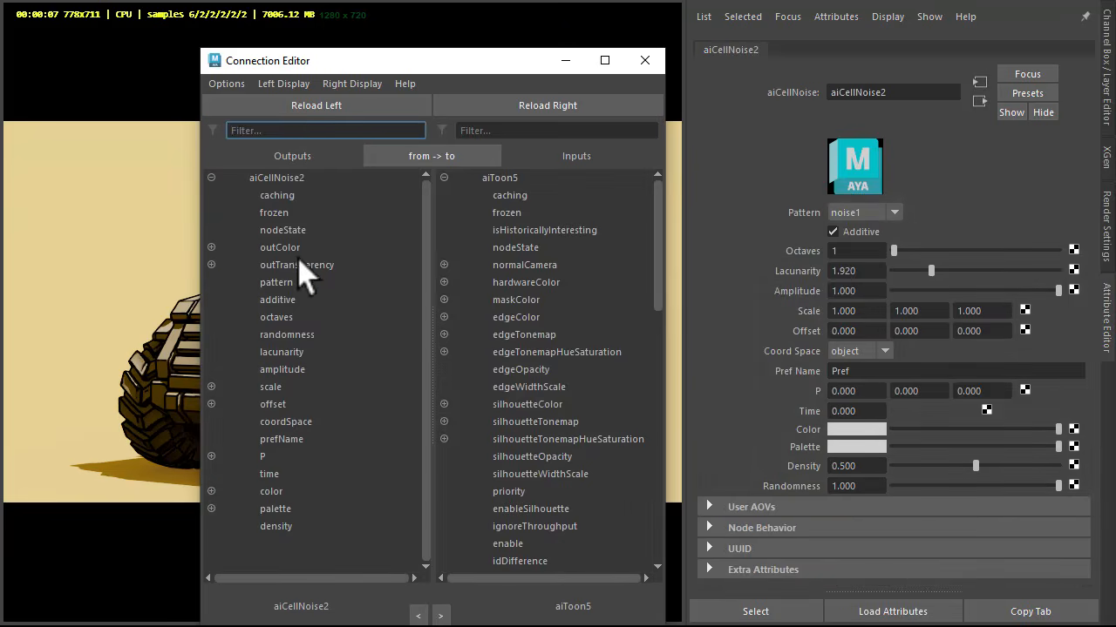
Step: Connect the cell noise's outColorR output to the toon material's silhouetteWidthScale input
{"action": "left_click", "coordinate": [212, 248]}
{"action": "left_click", "coordinate": [296, 265]}
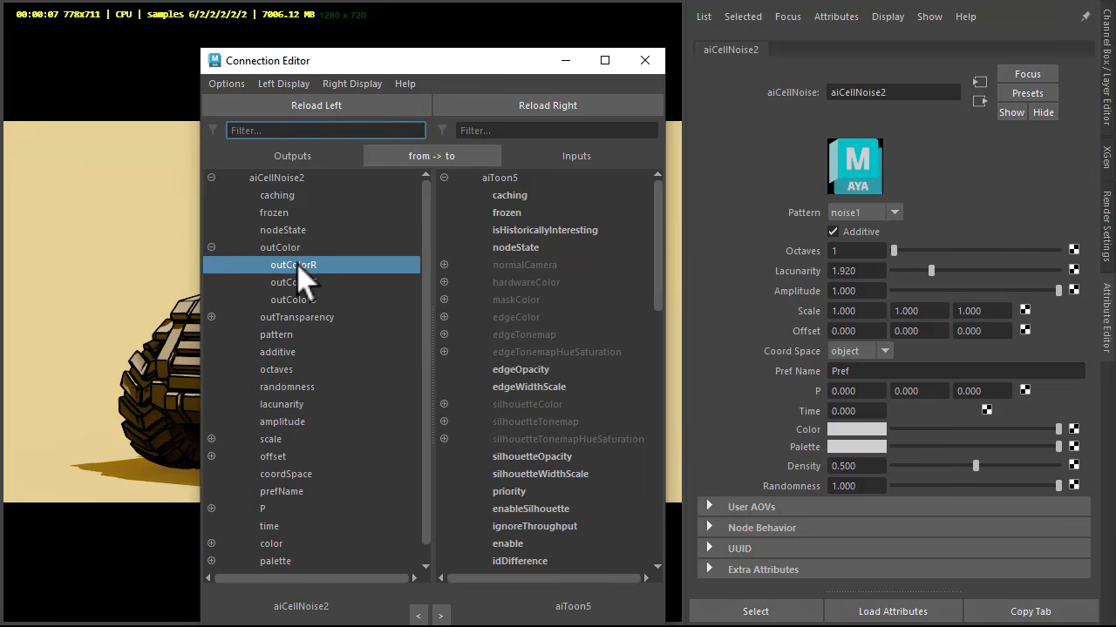
{"action": "key", "text": "Tab"}
{"action": "type", "text": "sil"}
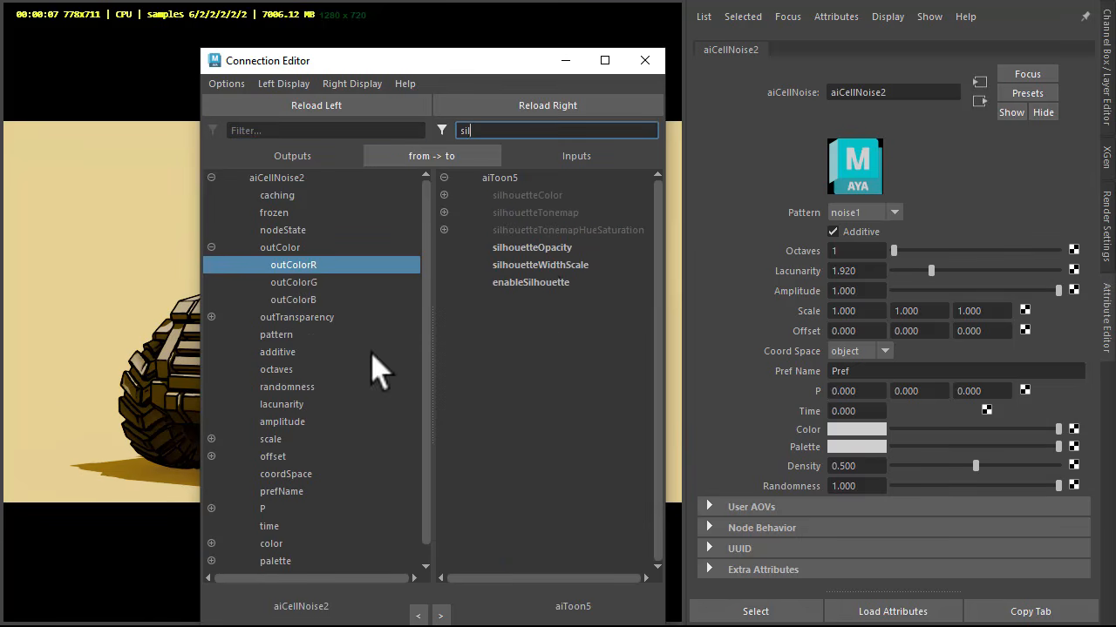
{"action": "left_click", "coordinate": [549, 265]}
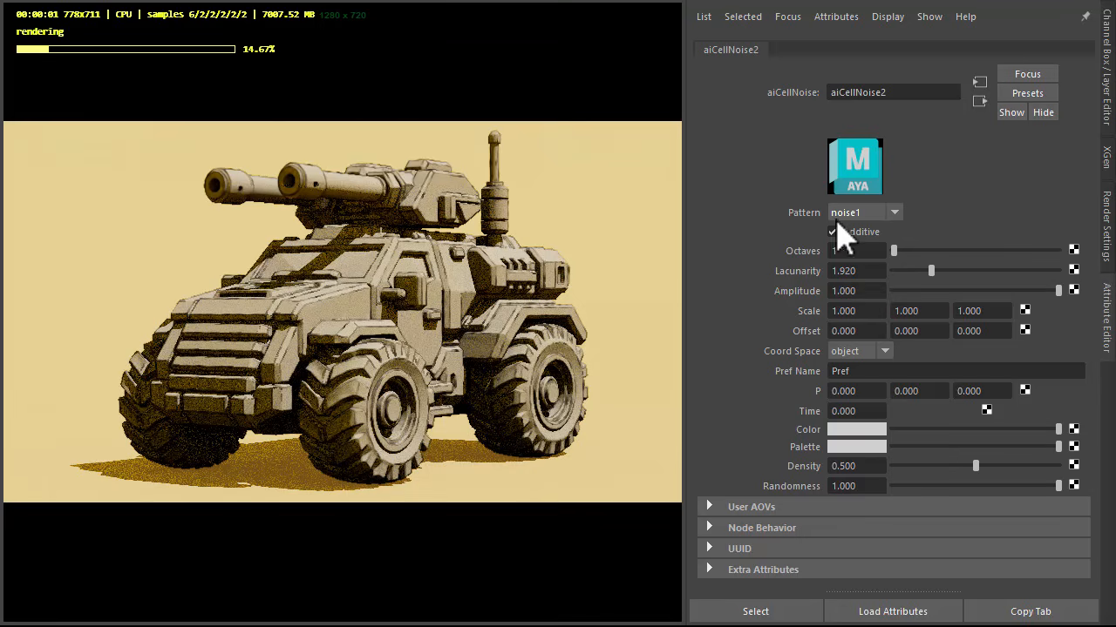
Step: Set the cell noise pattern to alligator and raise its octaves to 8
{"action": "left_click", "coordinate": [865, 215]}
{"action": "left_click", "coordinate": [860, 332]}
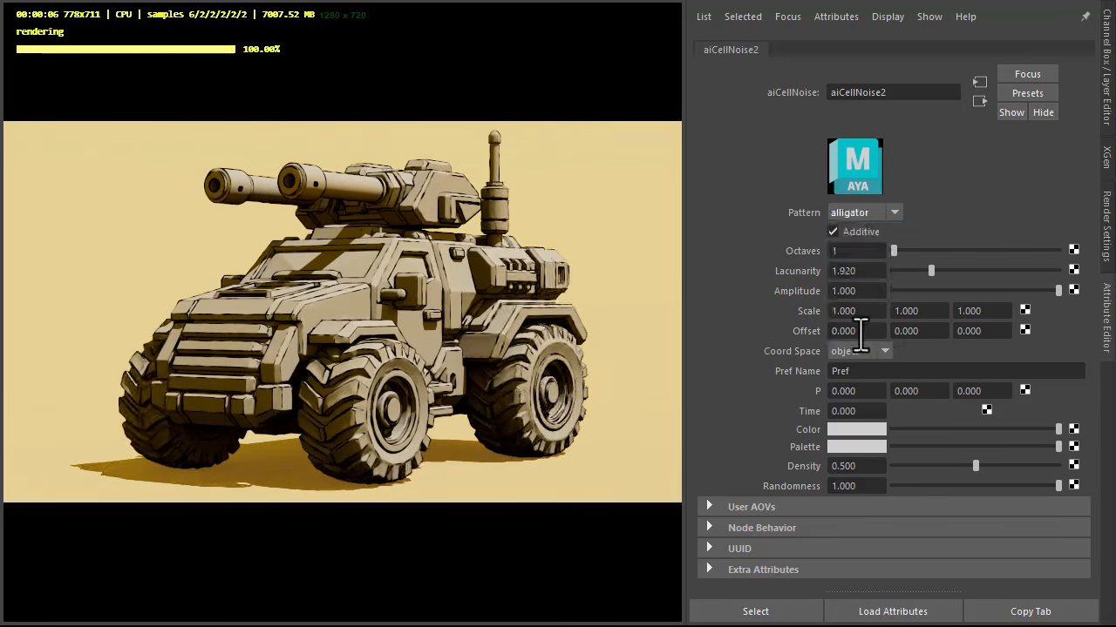
{"action": "left_click_drag", "start_coordinate": [894, 252], "coordinate": [1078, 273]}
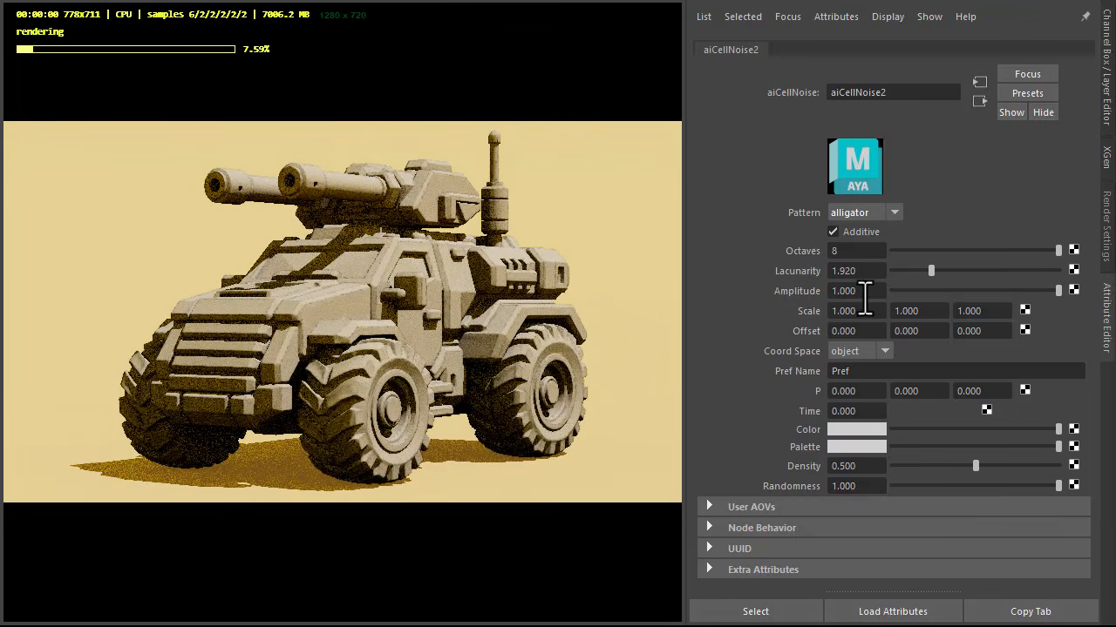
Step: Set the cell noise scale to 0.5 on all three axes and its amplitude to 5
{"action": "left_click", "coordinate": [854, 310]}
{"action": "type", "text": "0.5"}
{"action": "key", "text": "Tab"}
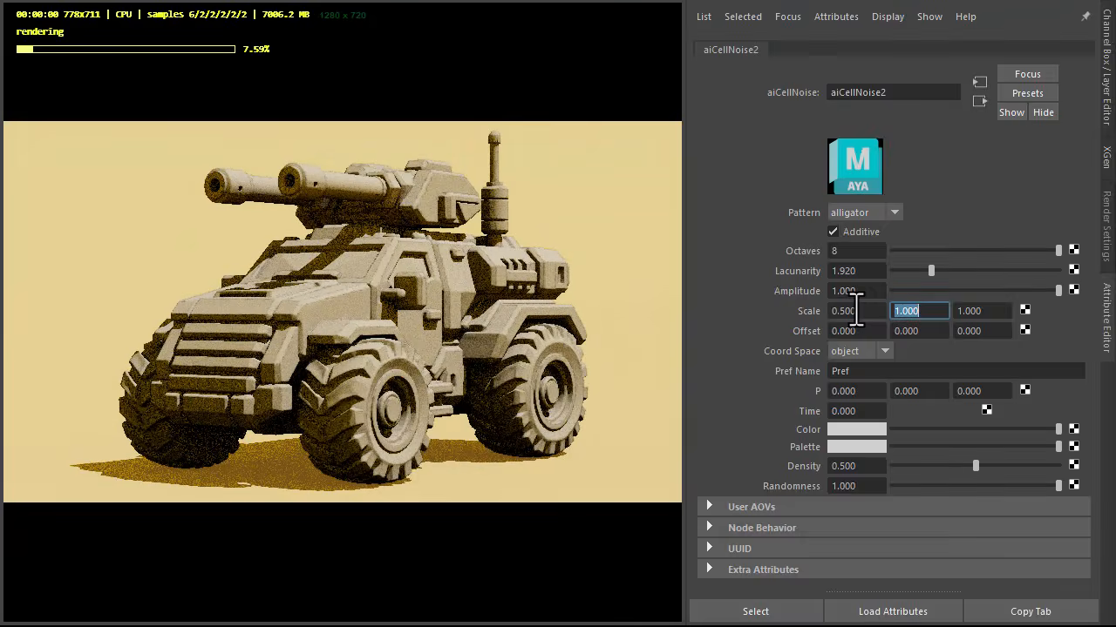
{"action": "type", "text": "0.5"}
{"action": "key", "text": "Tab"}
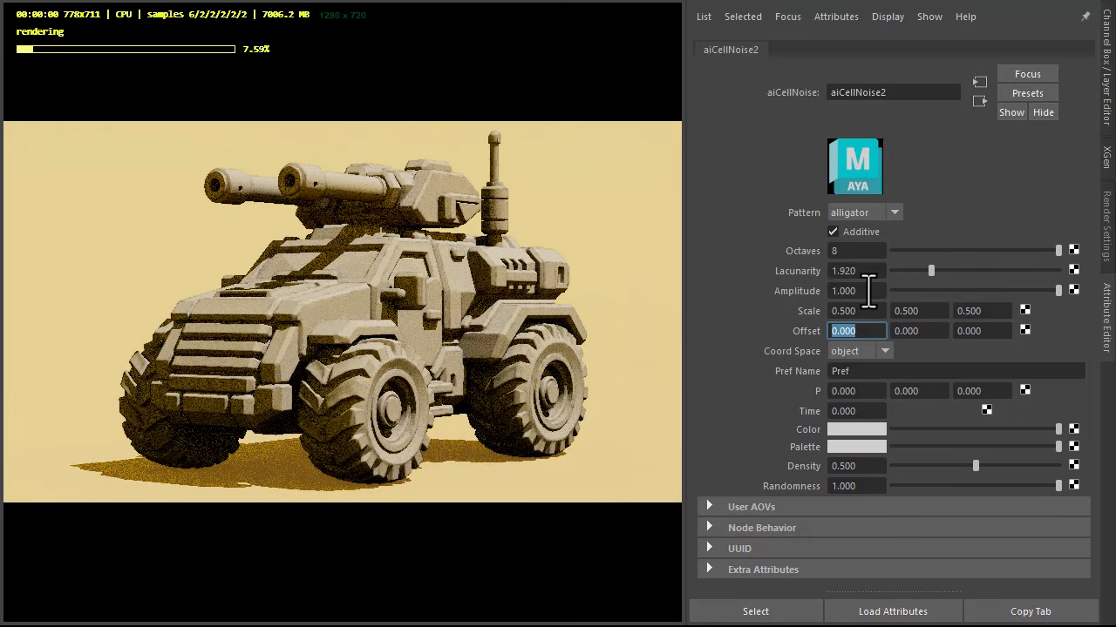
{"action": "left_click", "coordinate": [862, 291]}
{"action": "type", "text": "5"}
{"action": "key", "text": "Tab"}
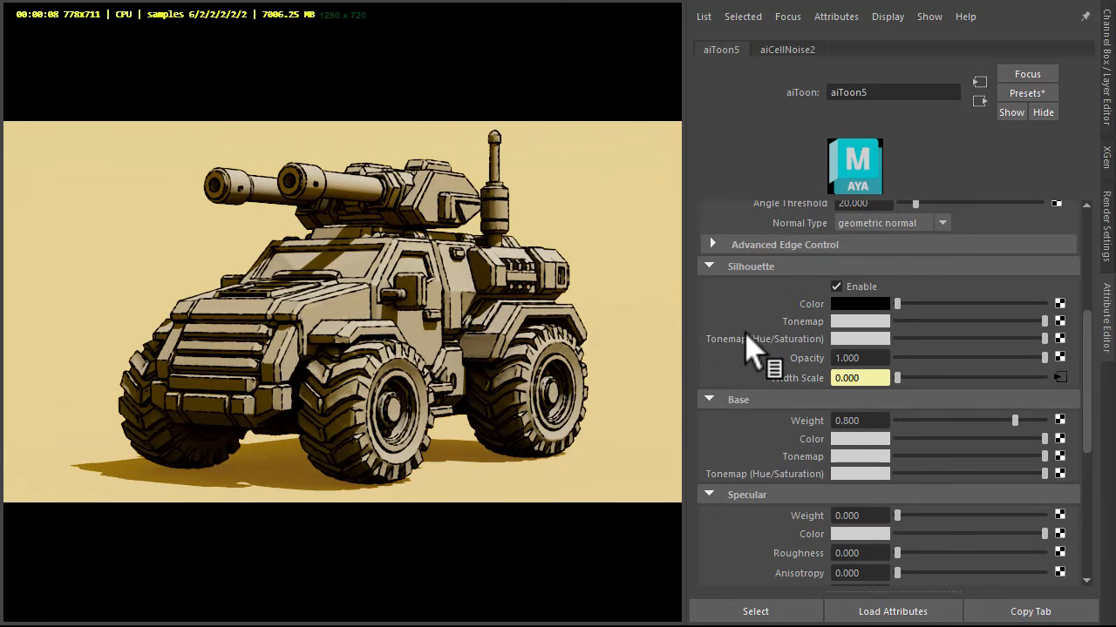
Step: Set the toon material's base weight to 1 and map a new aiRampRgb node to its base tonemap
{"action": "scroll", "coordinate": [784, 345], "scroll_direction": "down", "scroll_amount": 3}
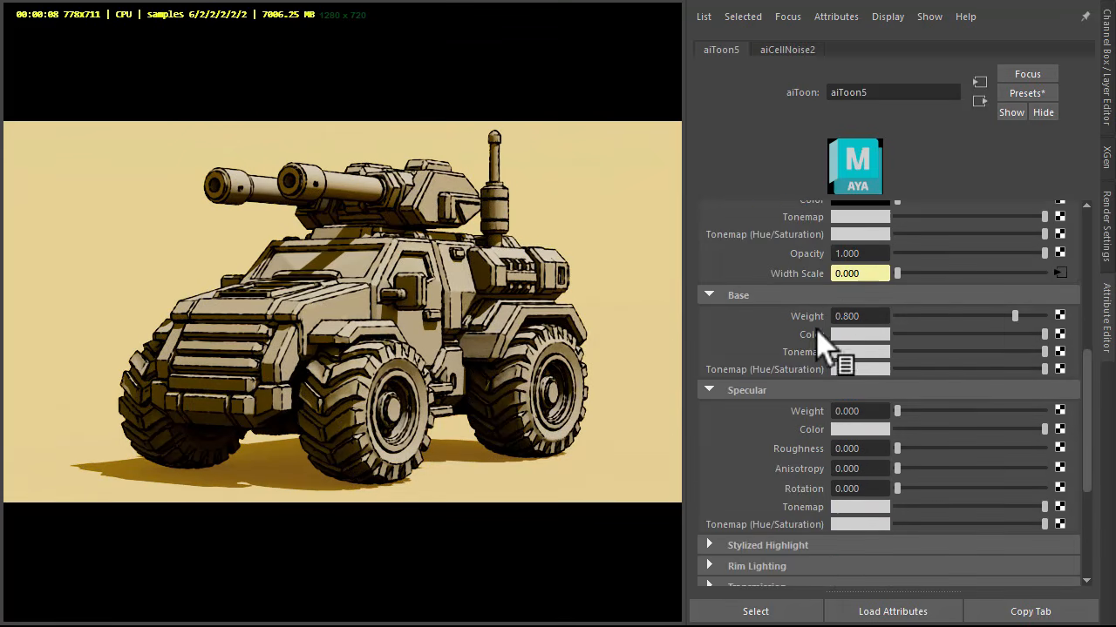
{"action": "left_click_drag", "start_coordinate": [1015, 316], "coordinate": [1096, 336]}
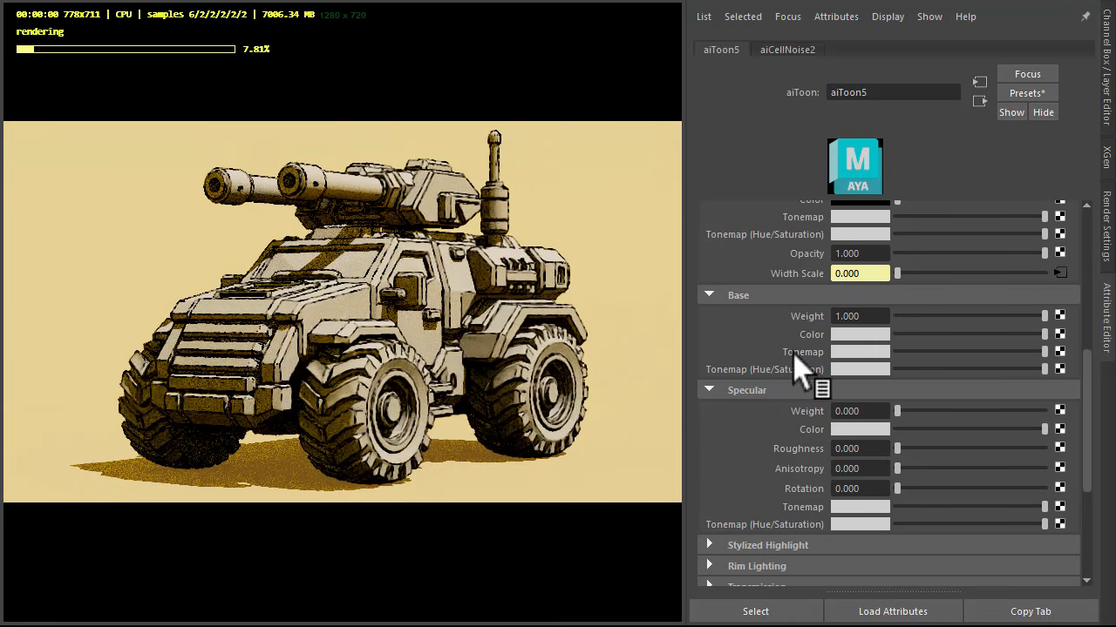
{"action": "left_click", "coordinate": [1060, 352]}
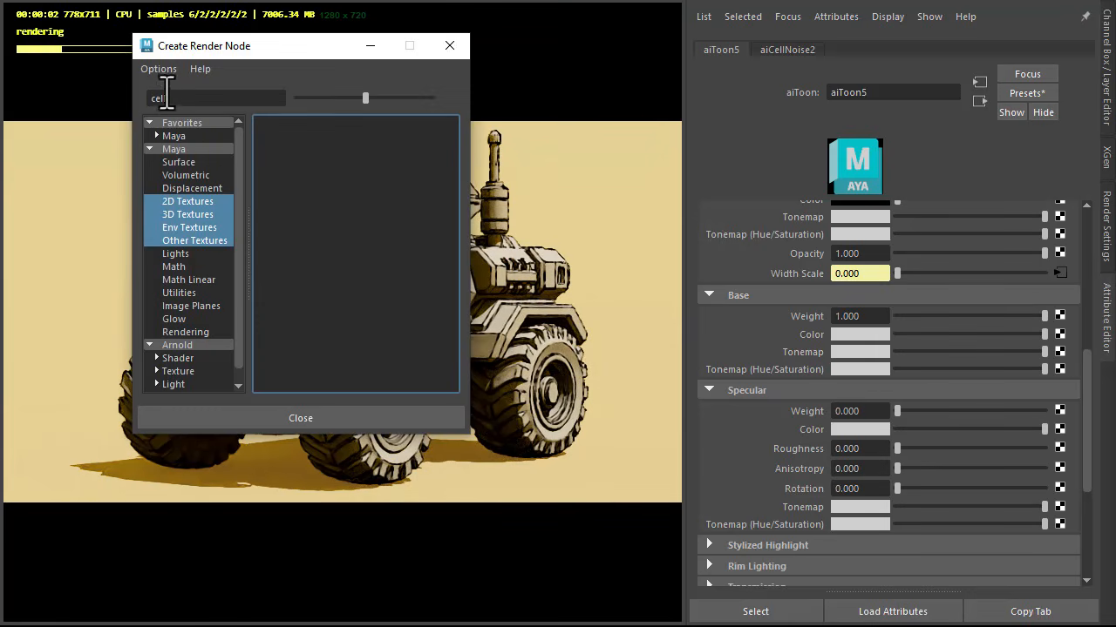
{"action": "left_click", "coordinate": [170, 98]}
{"action": "type", "text": "ramp"}
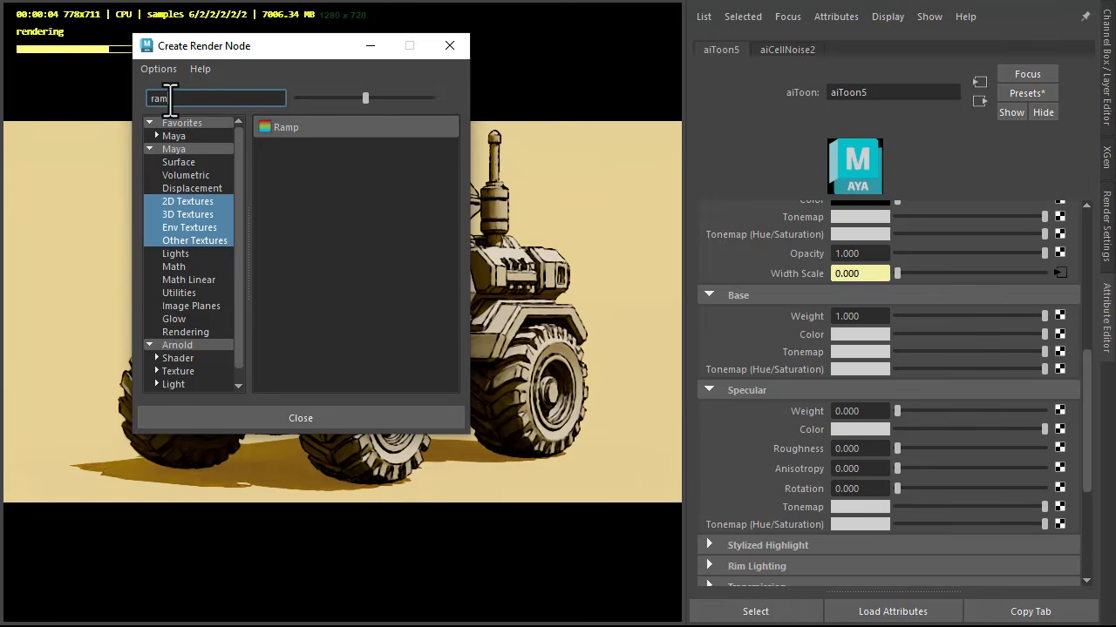
{"action": "left_click", "coordinate": [222, 344]}
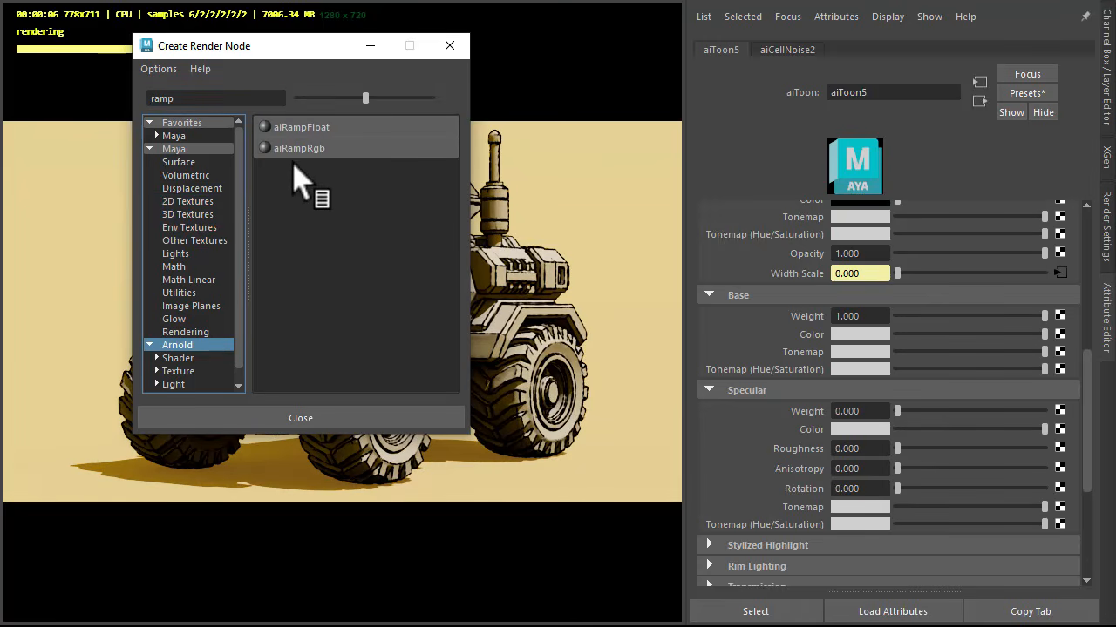
{"action": "left_click", "coordinate": [299, 149]}
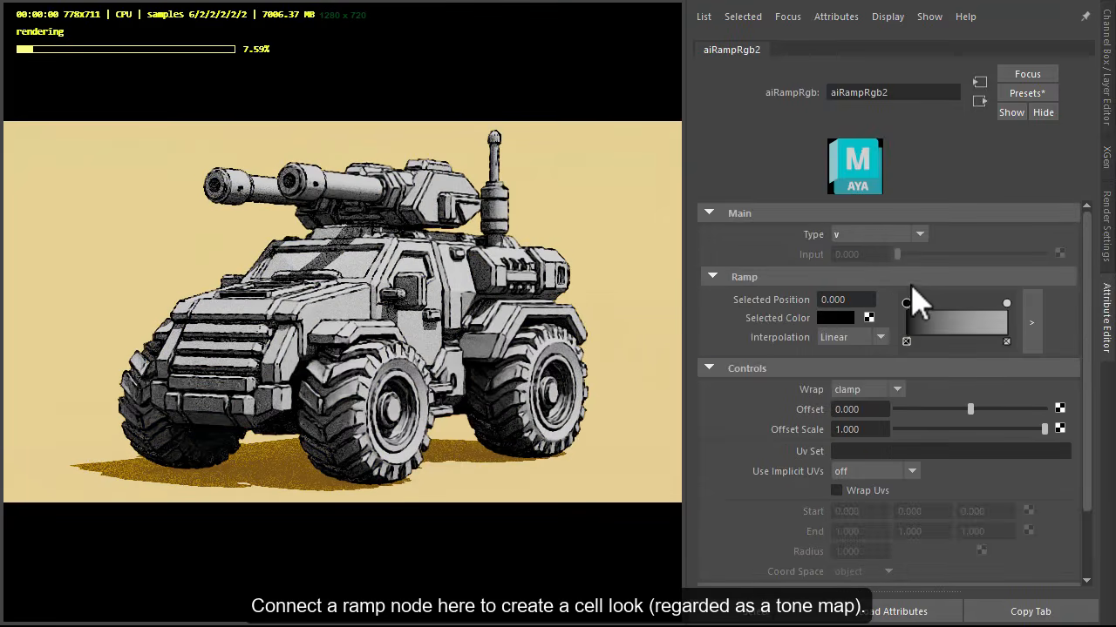
Step: Open the enlarged ramp editor and set the ramp points' interpolation to None
{"action": "left_click", "coordinate": [1031, 323]}
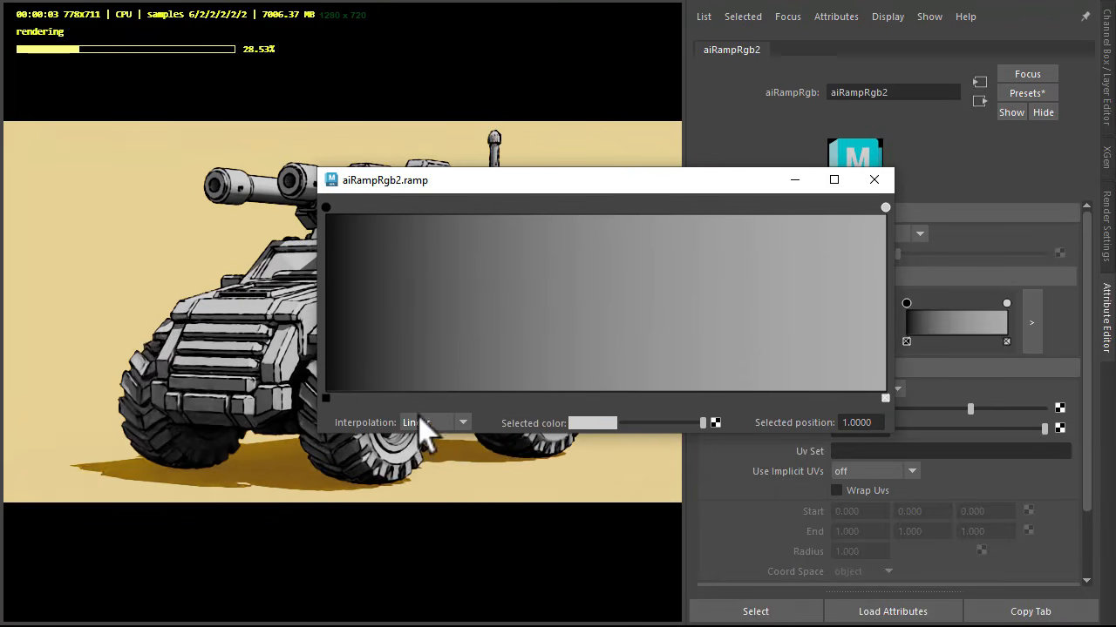
{"action": "left_click", "coordinate": [425, 425]}
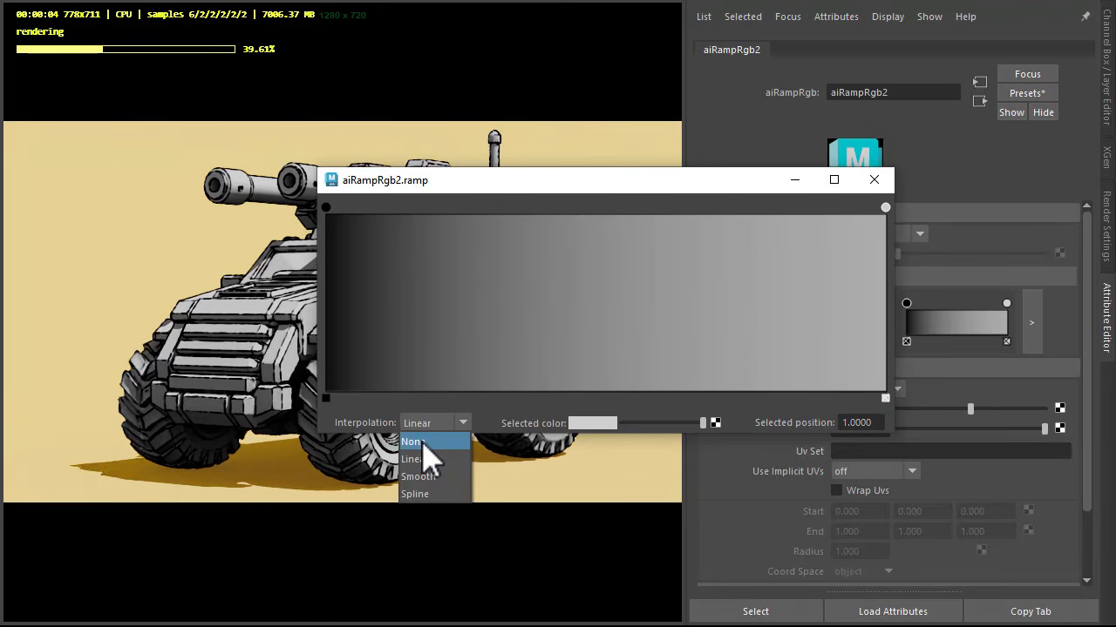
{"action": "left_click", "coordinate": [423, 443]}
{"action": "left_click", "coordinate": [326, 208]}
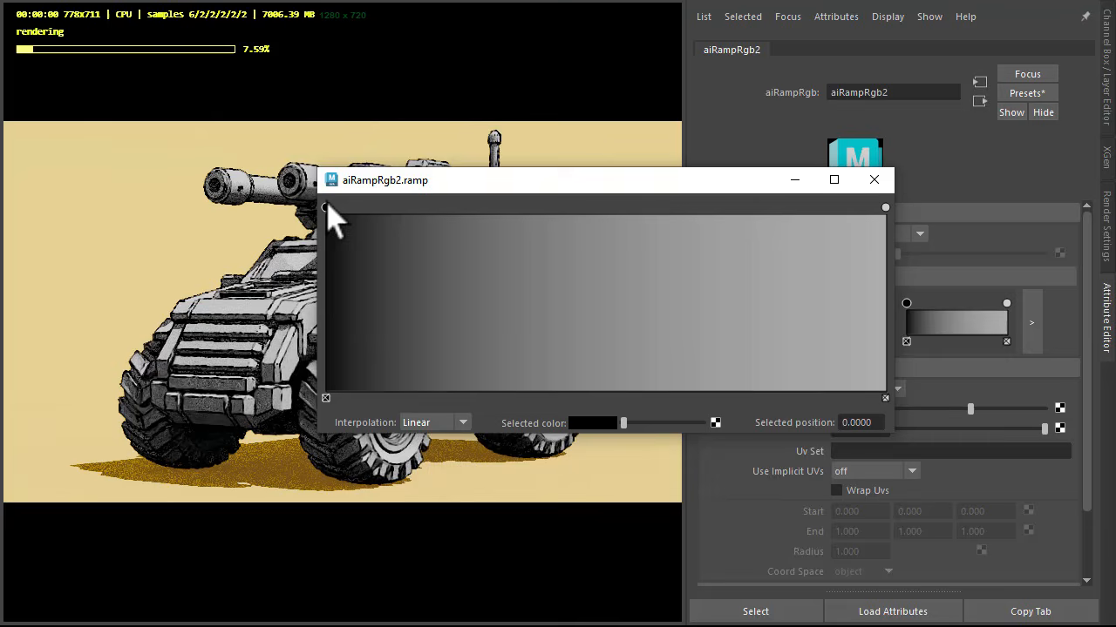
{"action": "left_click", "coordinate": [416, 424]}
{"action": "left_click", "coordinate": [416, 438]}
Step: Move the ramp's white point inward, and add a mid-grey stop at 0.472 and a darker grey stop nearer the black end
{"action": "left_click_drag", "start_coordinate": [886, 209], "coordinate": [601, 346]}
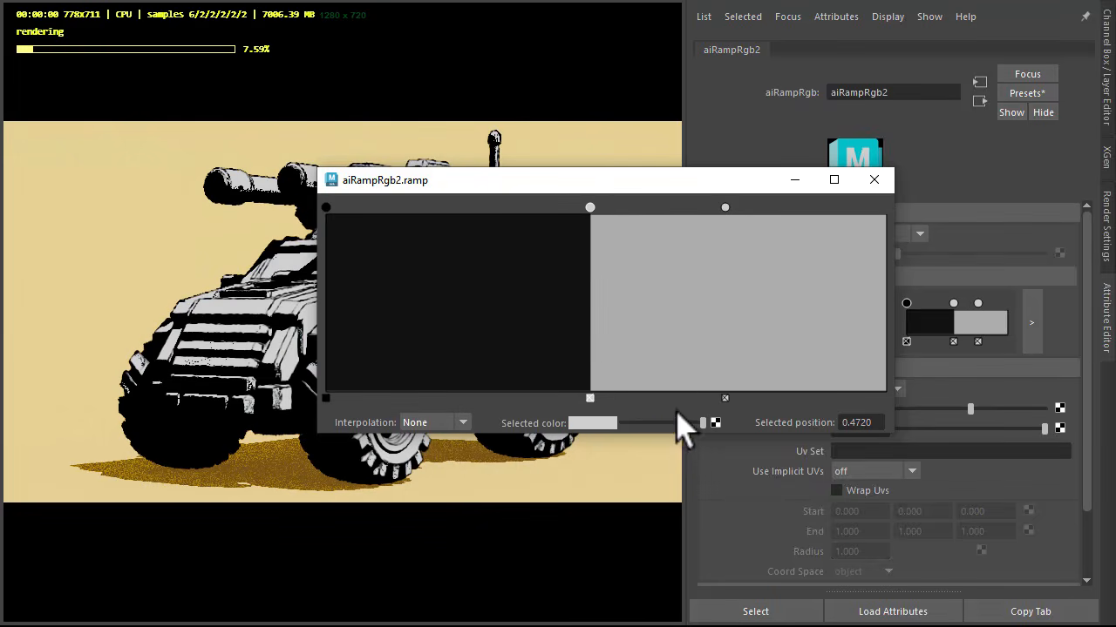
{"action": "left_click_drag", "start_coordinate": [677, 418], "coordinate": [664, 423]}
{"action": "left_click", "coordinate": [515, 353]}
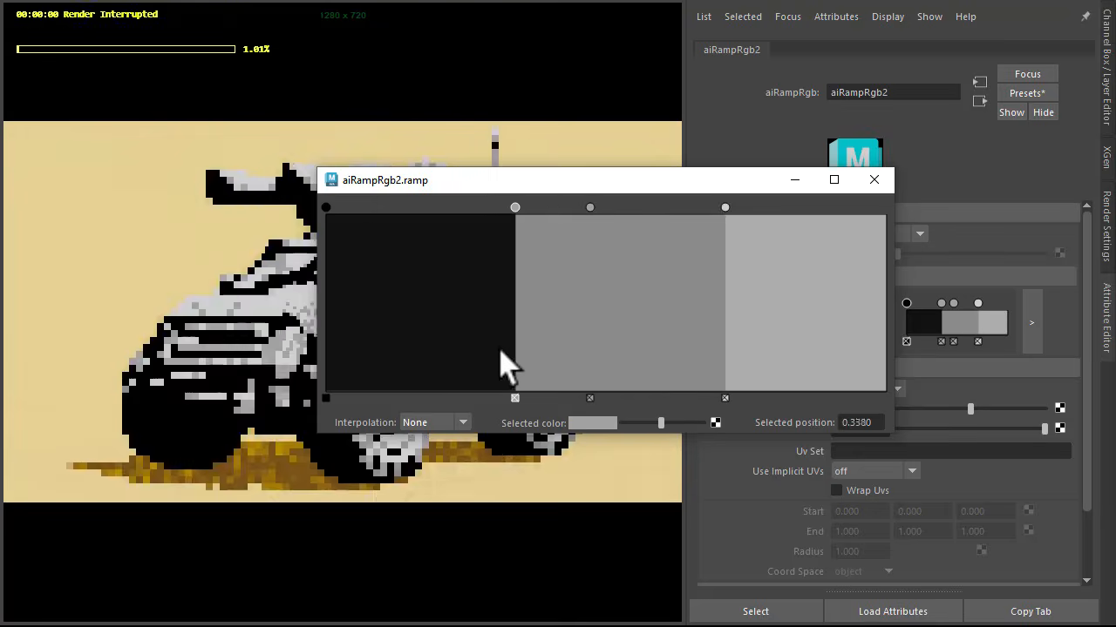
{"action": "left_click_drag", "start_coordinate": [509, 366], "coordinate": [462, 373]}
{"action": "left_click_drag", "start_coordinate": [660, 423], "coordinate": [642, 424]}
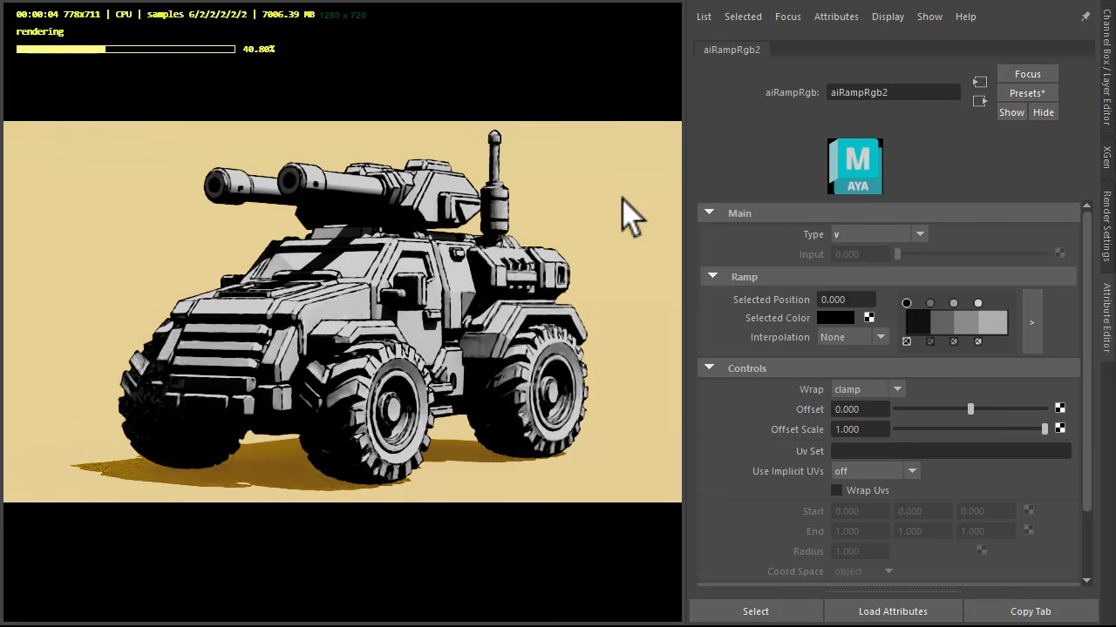
Step: Map a new aiImage node to the toon material's base color
{"action": "left_click", "coordinate": [979, 101]}
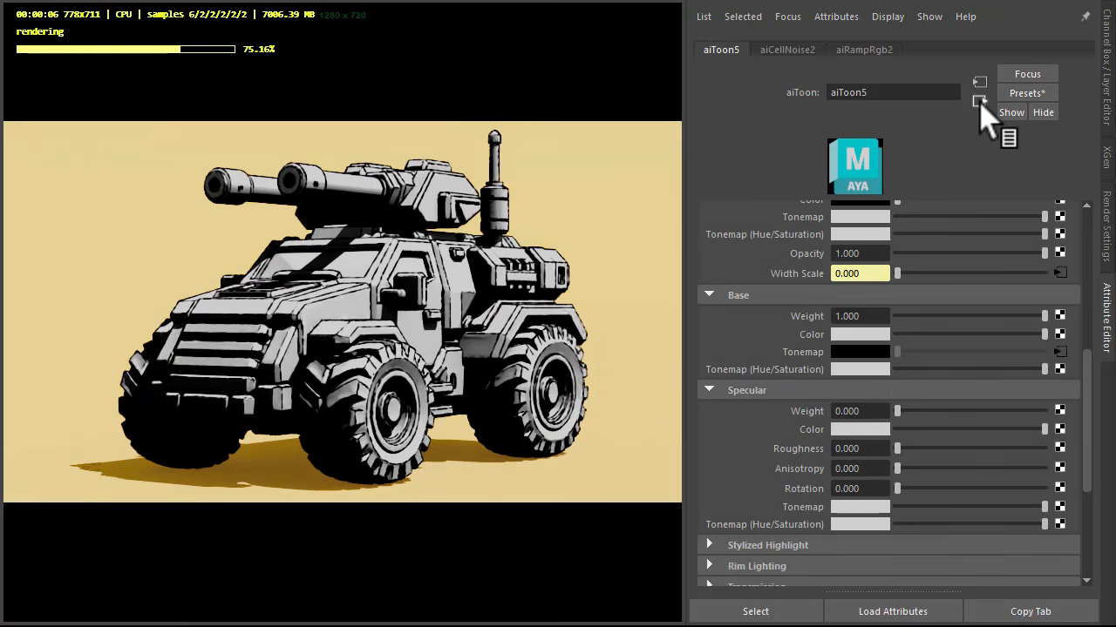
{"action": "left_click", "coordinate": [1061, 336]}
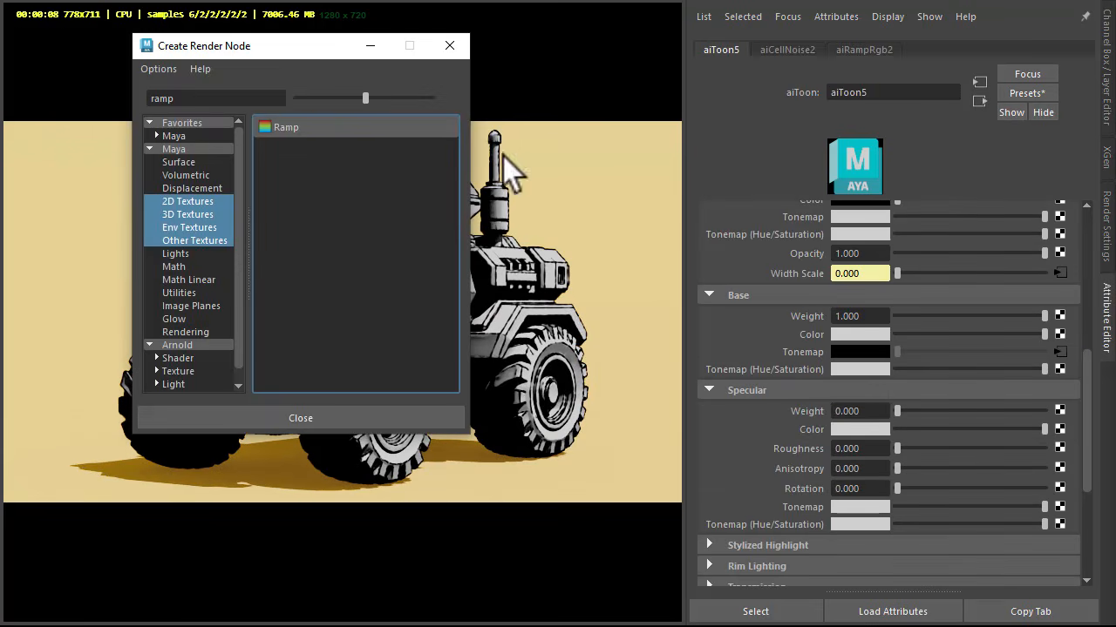
{"action": "double_click", "coordinate": [262, 98]}
{"action": "type", "text": "imag"}
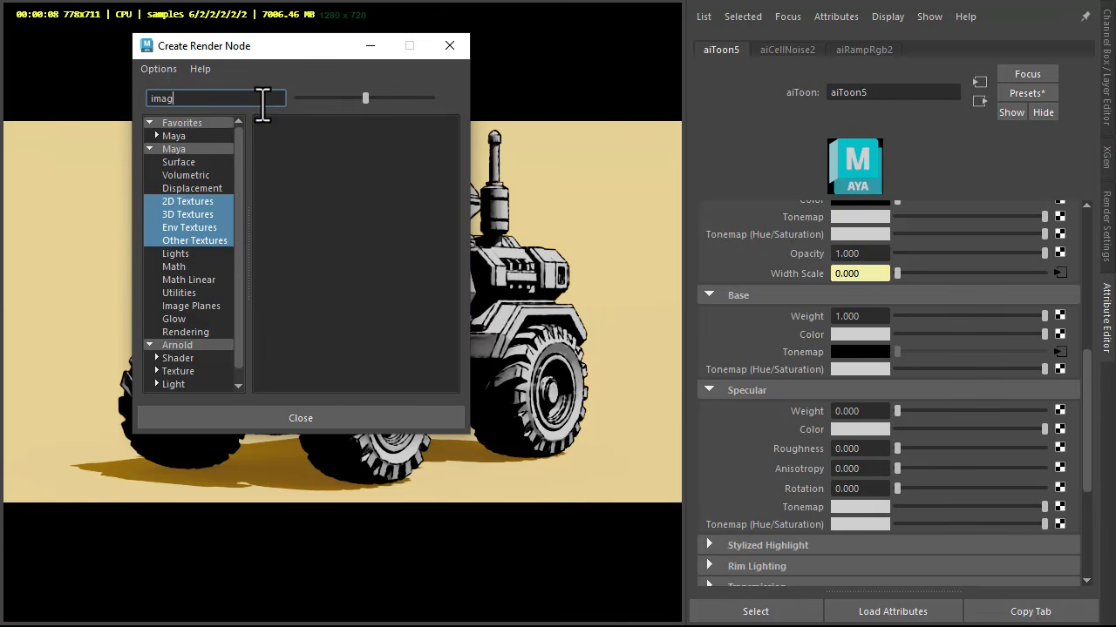
{"action": "left_click", "coordinate": [194, 345]}
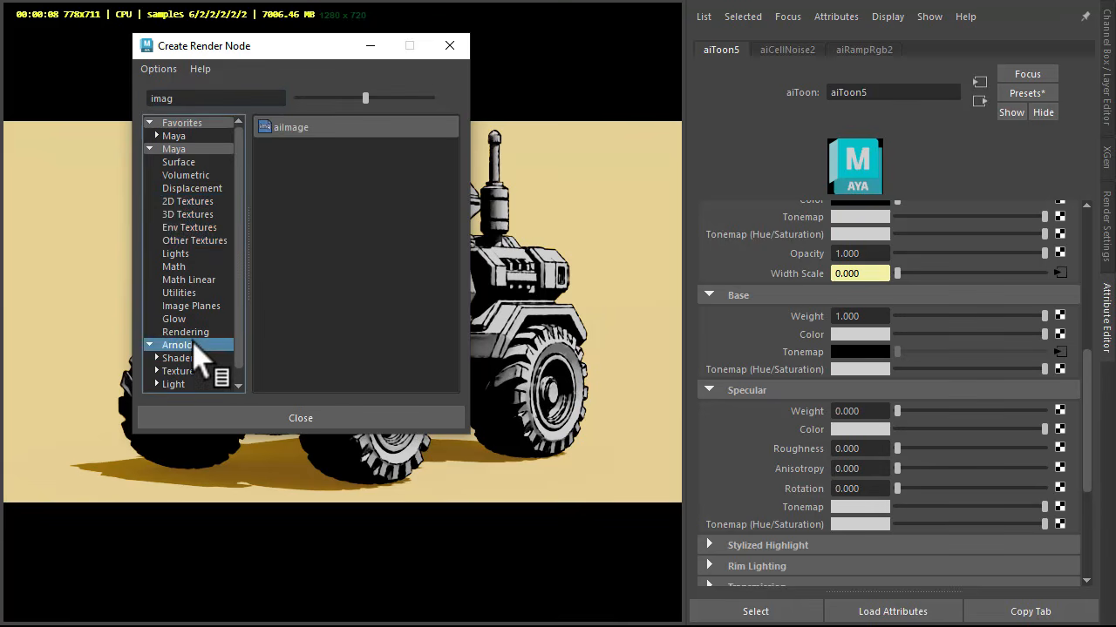
{"action": "left_click", "coordinate": [299, 127]}
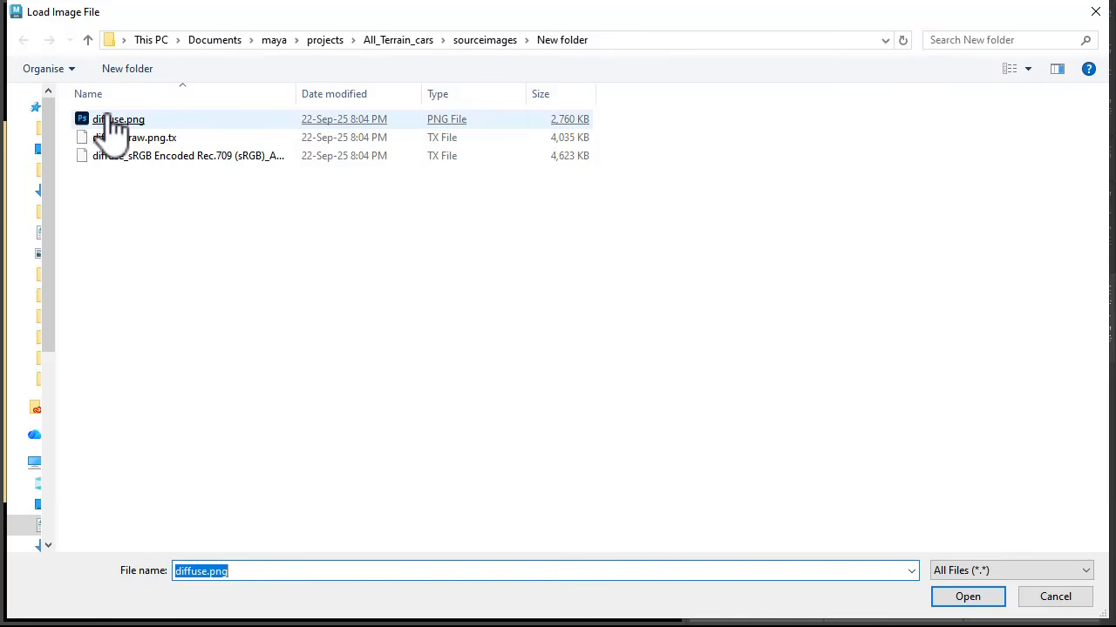
Step: Load diffuse.png into the image node, set its color space to ACEScg, and return to the toon material
{"action": "double_click", "coordinate": [105, 117]}
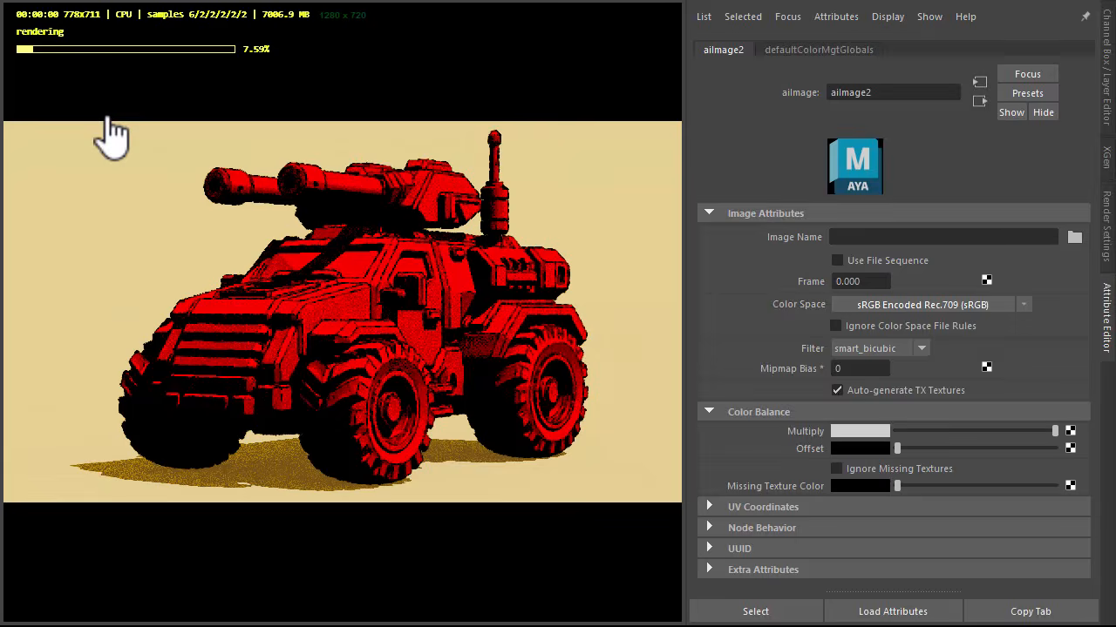
{"action": "left_click", "coordinate": [879, 307]}
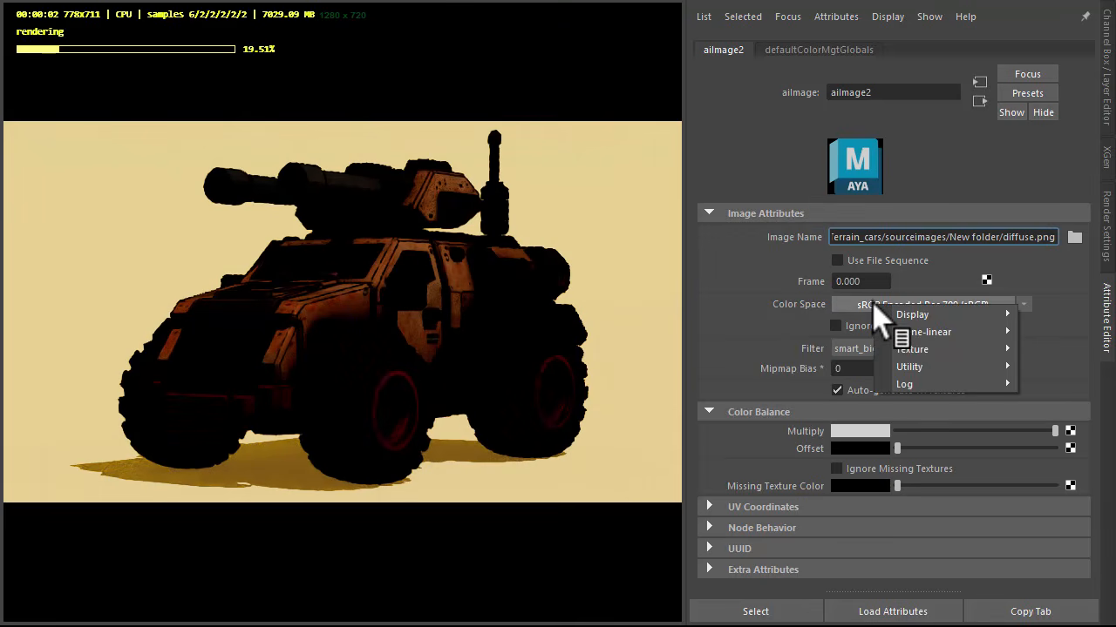
{"action": "mouse_move", "coordinate": [950, 340]}
{"action": "left_click", "coordinate": [737, 332]}
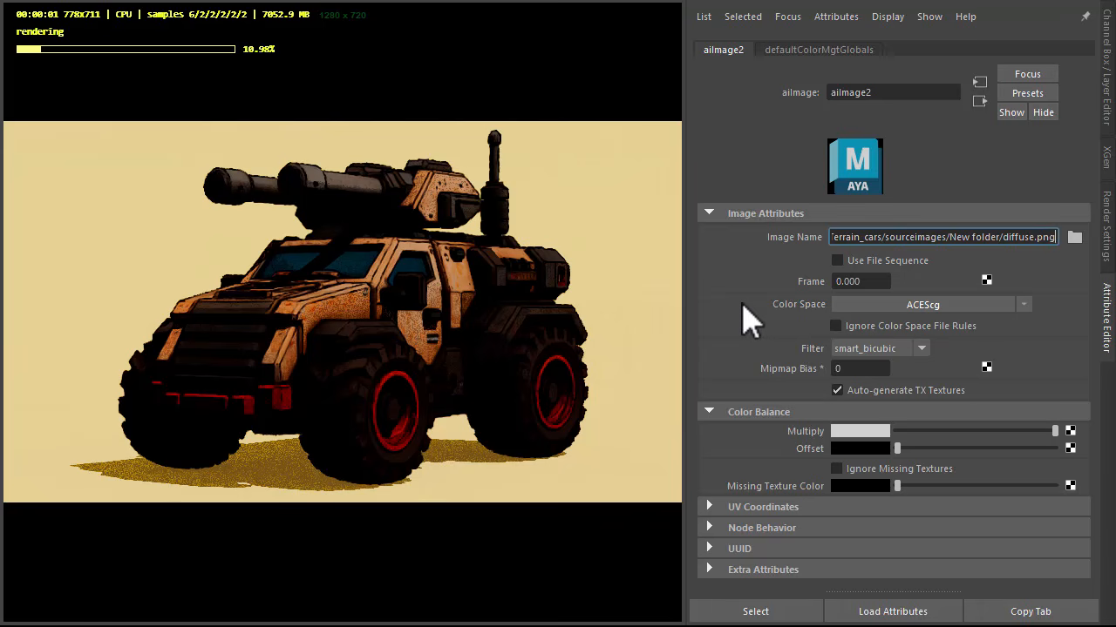
{"action": "left_click", "coordinate": [979, 102]}
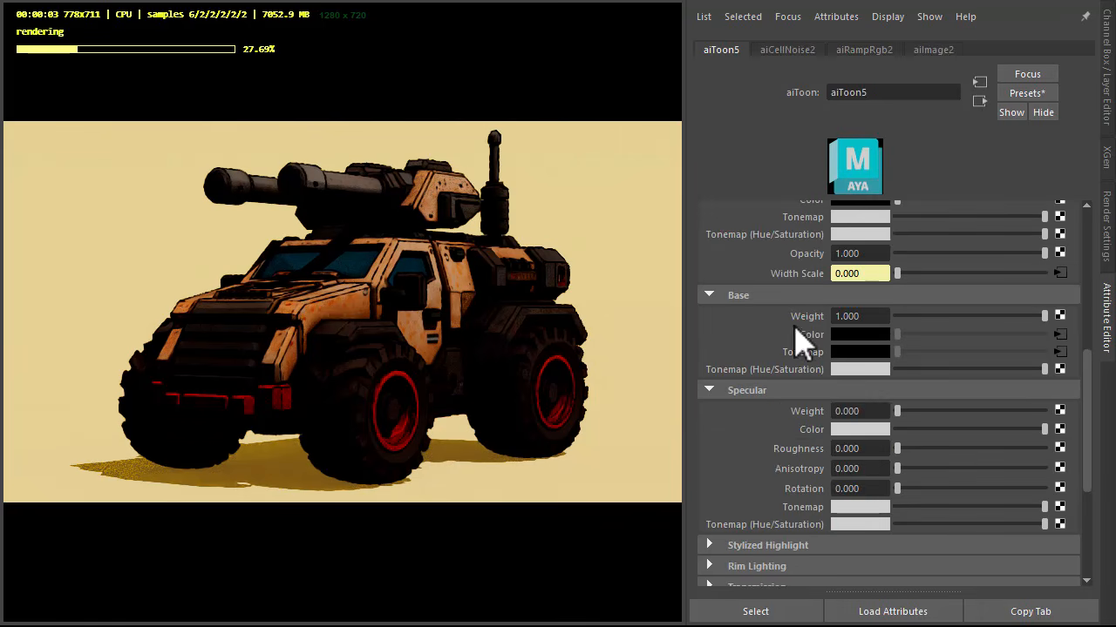
Step: Set the toon material's specular weight to 0.6 and specular roughness to 0.3
{"action": "left_click", "coordinate": [861, 410]}
{"action": "type", "text": ".6"}
{"action": "key", "text": "Tab"}
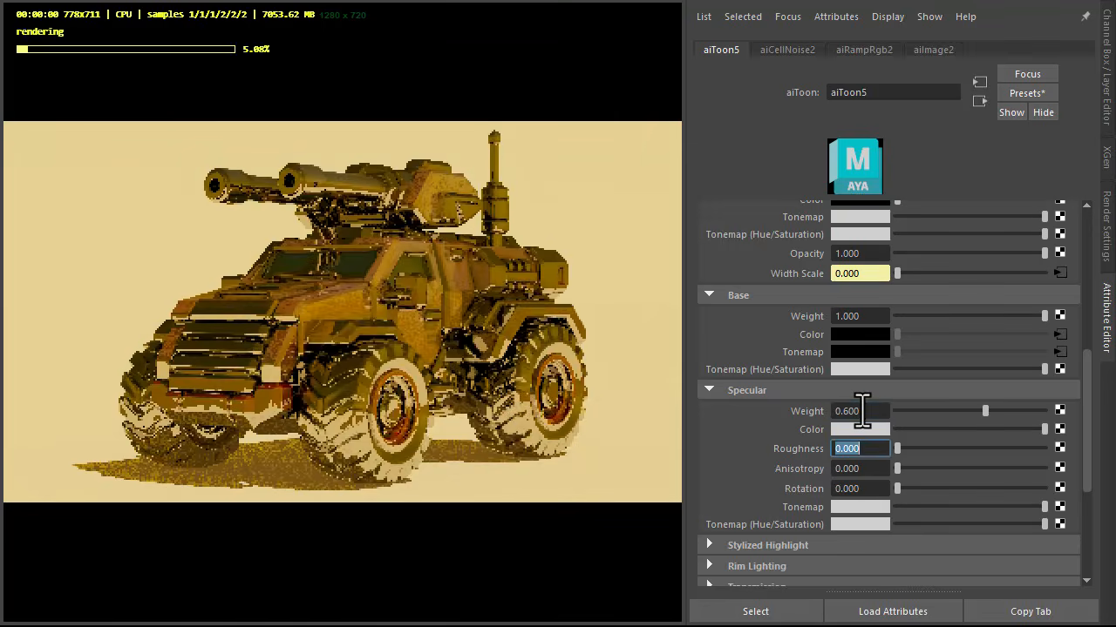
{"action": "type", "text": ".3"}
{"action": "key", "text": "Tab"}
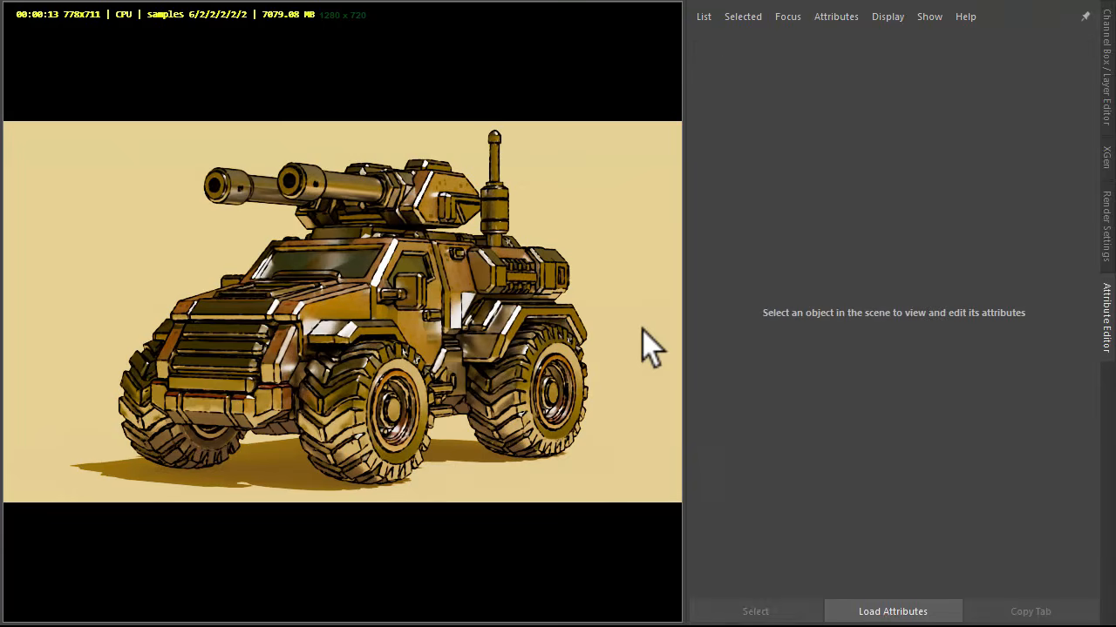
Step: Find and open the Node Editor, expand the toon node to its connected attributes and reposition it
{"action": "key", "text": "slash"}
{"action": "type", "text": "on"}
{"action": "key", "text": "BackSpace"}
{"action": "key", "text": "BackSpace"}
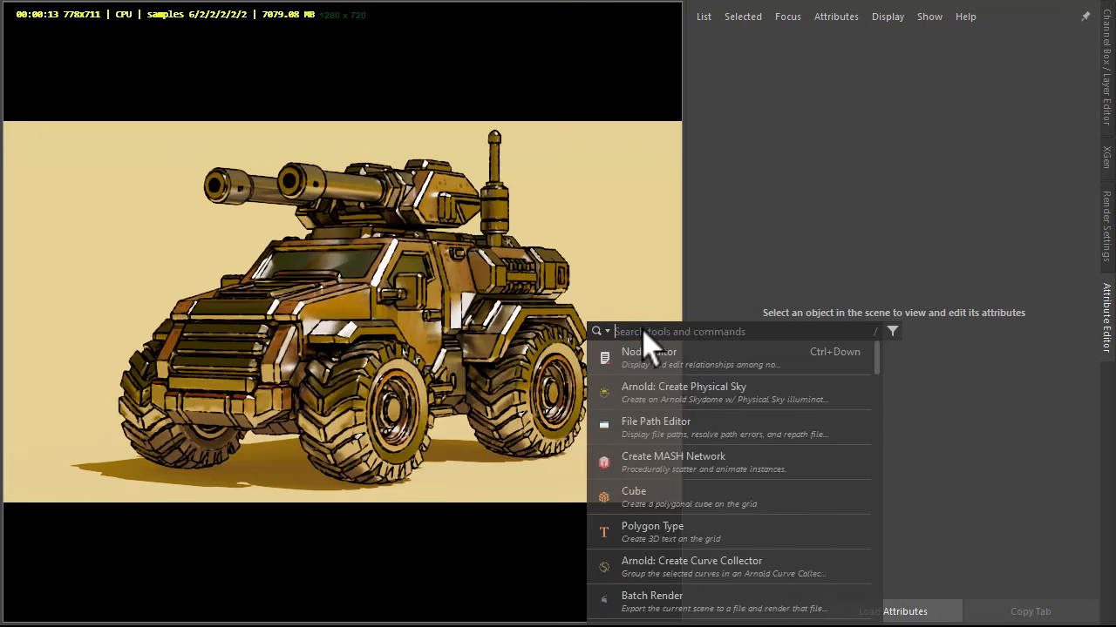
{"action": "type", "text": "node"}
{"action": "left_click", "coordinate": [657, 366]}
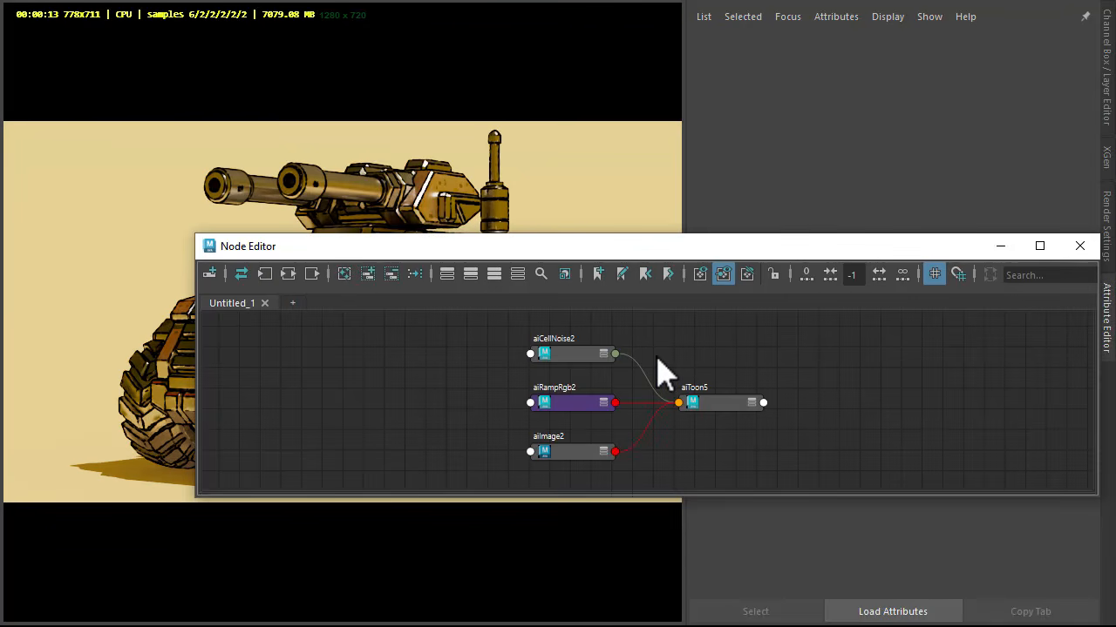
{"action": "scroll", "coordinate": [657, 366], "scroll_direction": "up", "scroll_amount": 4}
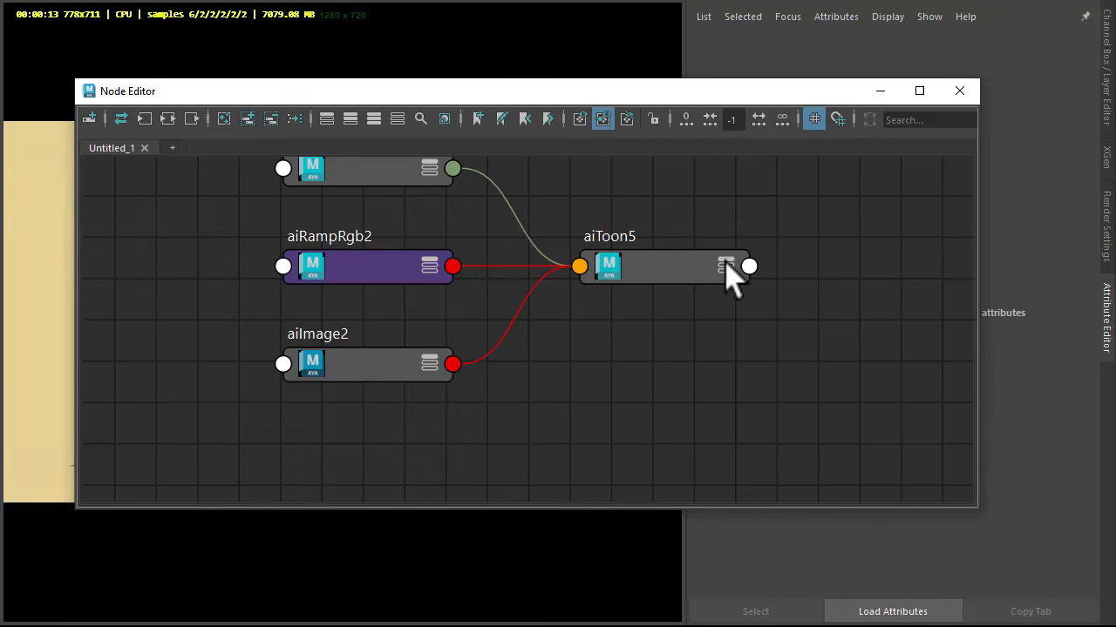
{"action": "left_click", "coordinate": [726, 267]}
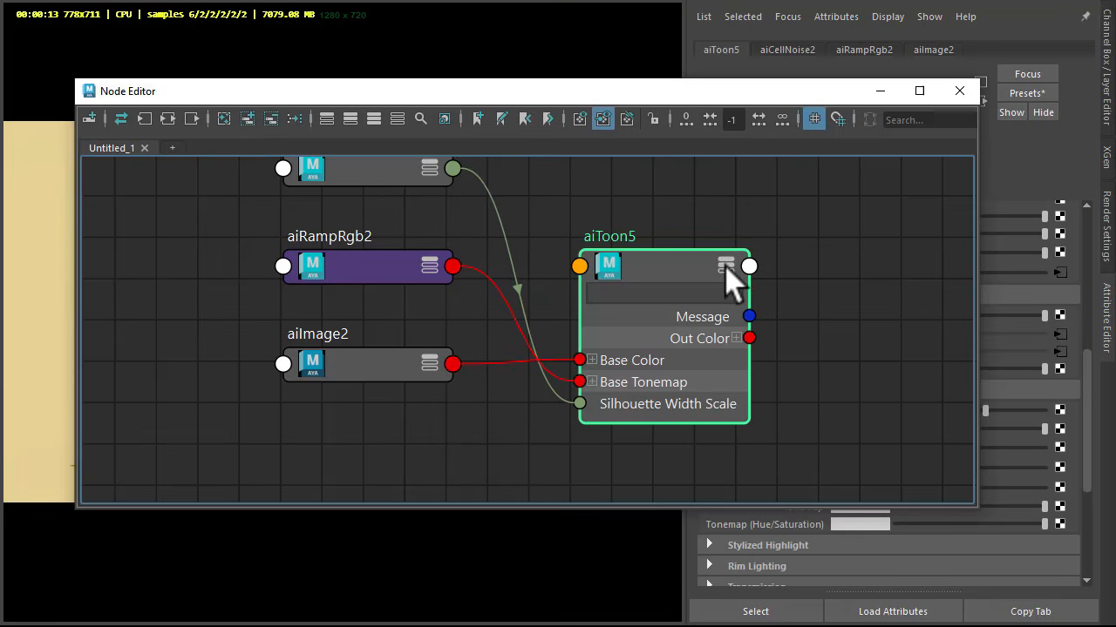
{"action": "left_click_drag", "start_coordinate": [729, 275], "coordinate": [732, 251]}
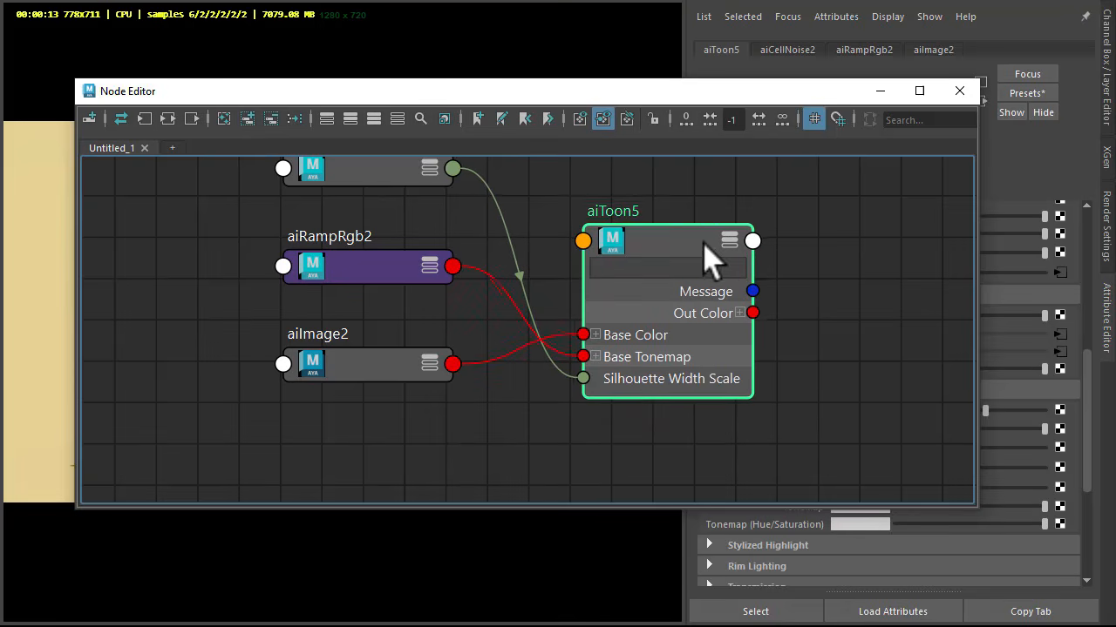
Step: Connect the RGB ramp's Out Color to the toon node's specularTonemap input and close the Node Editor
{"action": "left_click", "coordinate": [442, 280]}
{"action": "left_click_drag", "start_coordinate": [430, 281], "coordinate": [405, 252]}
{"action": "left_click_drag", "start_coordinate": [447, 306], "coordinate": [603, 253]}
{"action": "left_click", "coordinate": [615, 301]}
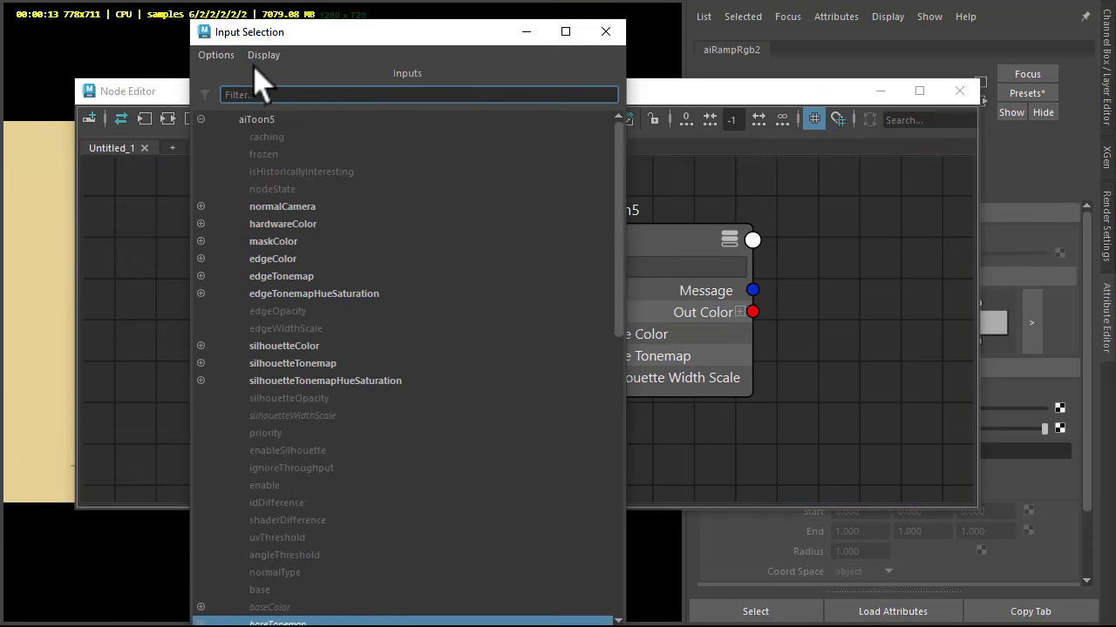
{"action": "type", "text": "spec"}
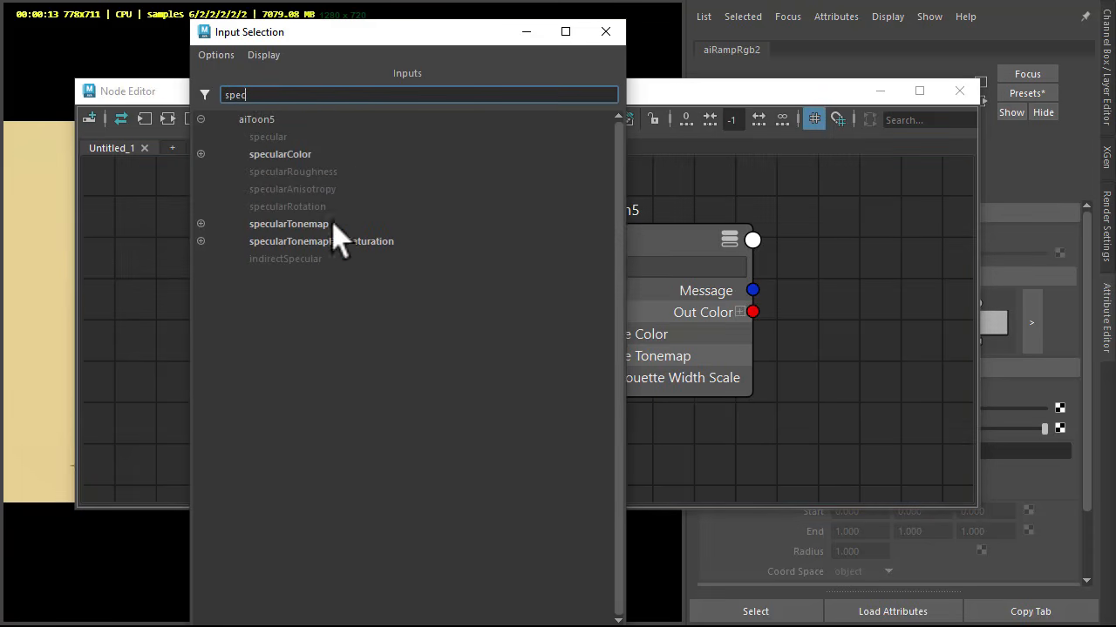
{"action": "left_click", "coordinate": [304, 224]}
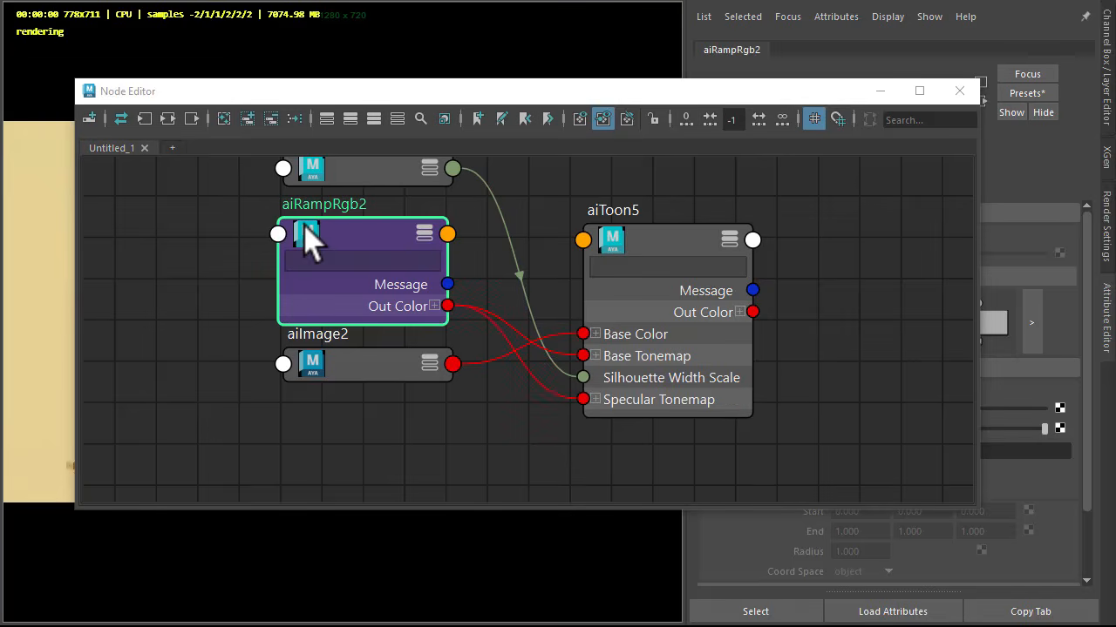
{"action": "left_click", "coordinate": [709, 191]}
{"action": "key", "text": "alt+F4"}
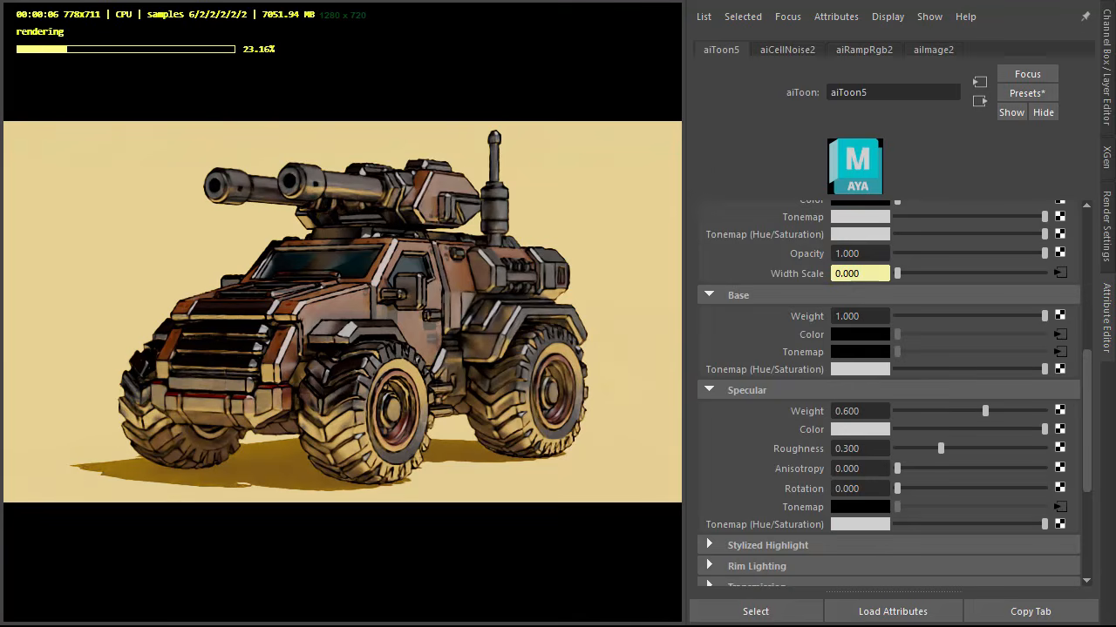
Step: In the toon material's advanced settings, set Indirect Specular to 0 and disable Energy Conserving
{"action": "scroll", "coordinate": [778, 349], "scroll_direction": "down", "scroll_amount": 5}
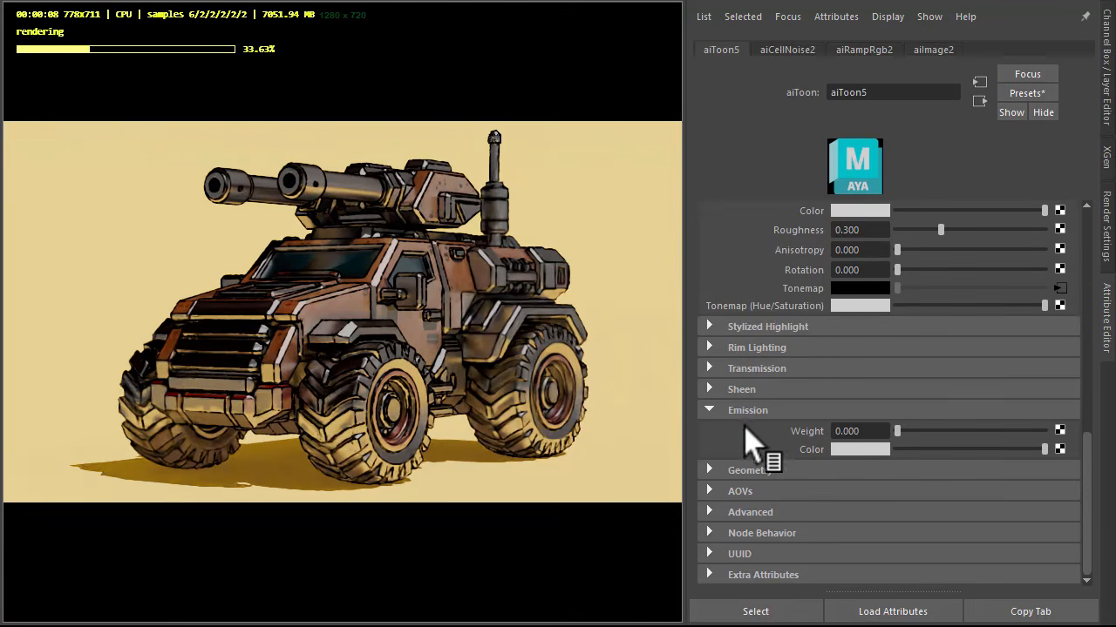
{"action": "left_click", "coordinate": [746, 513]}
{"action": "double_click", "coordinate": [850, 552]}
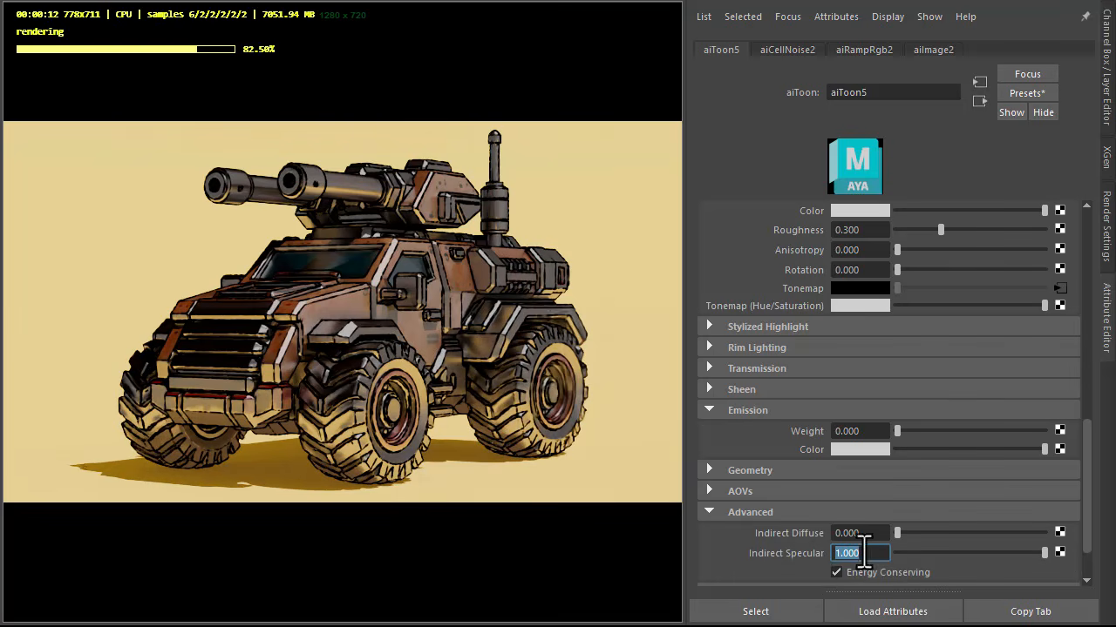
{"action": "type", "text": "0"}
{"action": "key", "text": "Tab"}
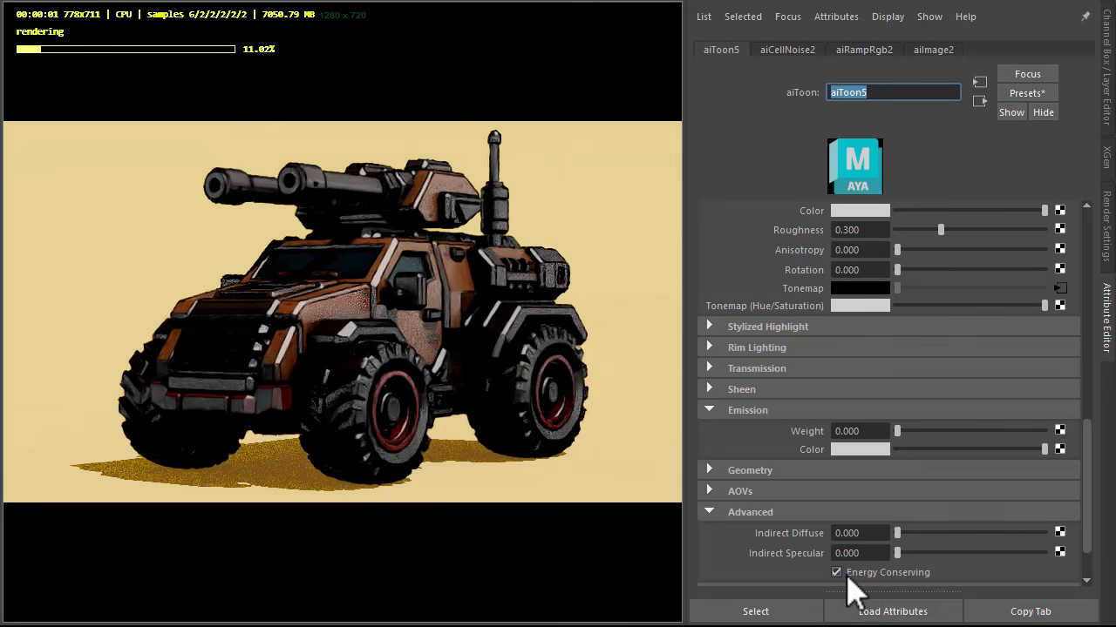
{"action": "left_click", "coordinate": [847, 577]}
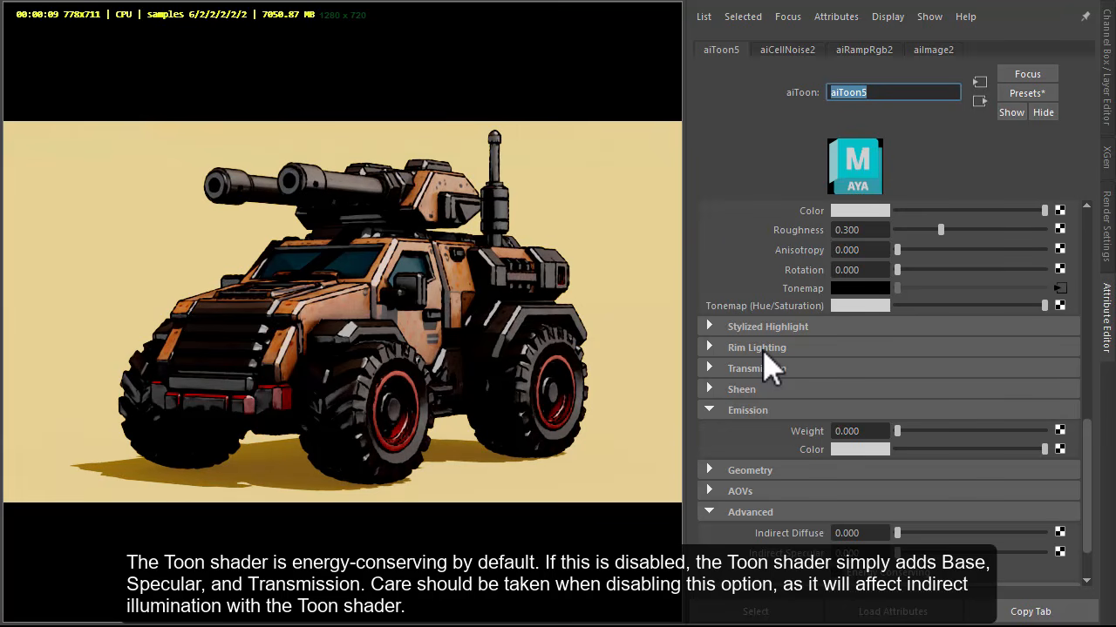
Step: Set the toon material's rim lighting to a white color, a width of 0.3 and a tint of about 0.587
{"action": "left_click", "coordinate": [765, 349]}
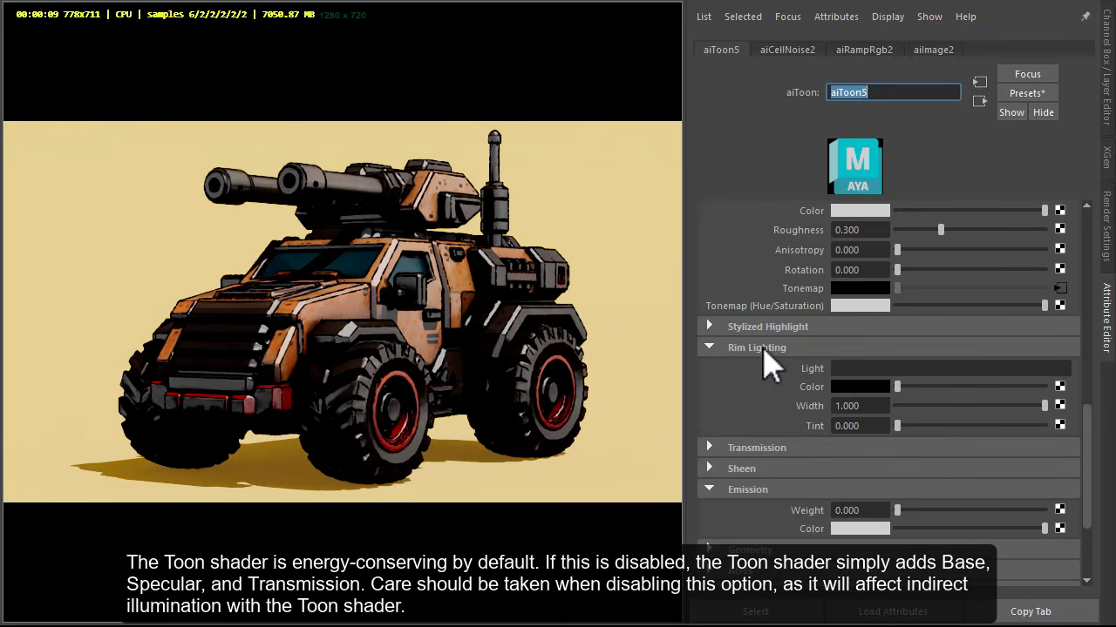
{"action": "left_click_drag", "start_coordinate": [901, 387], "coordinate": [1046, 387]}
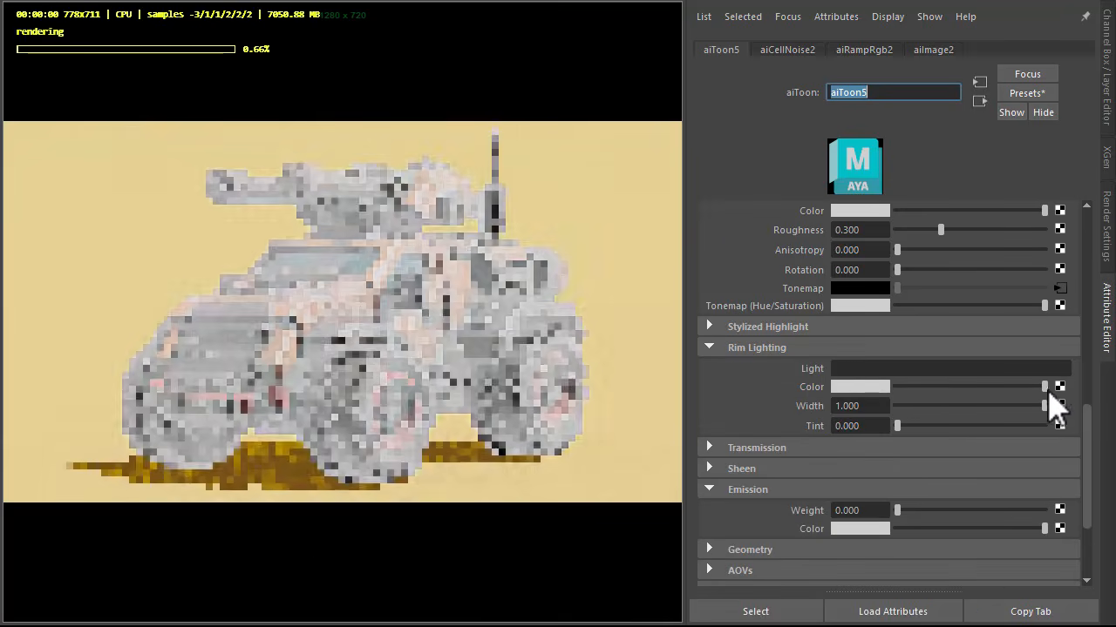
{"action": "double_click", "coordinate": [866, 408]}
{"action": "type", "text": "0.3"}
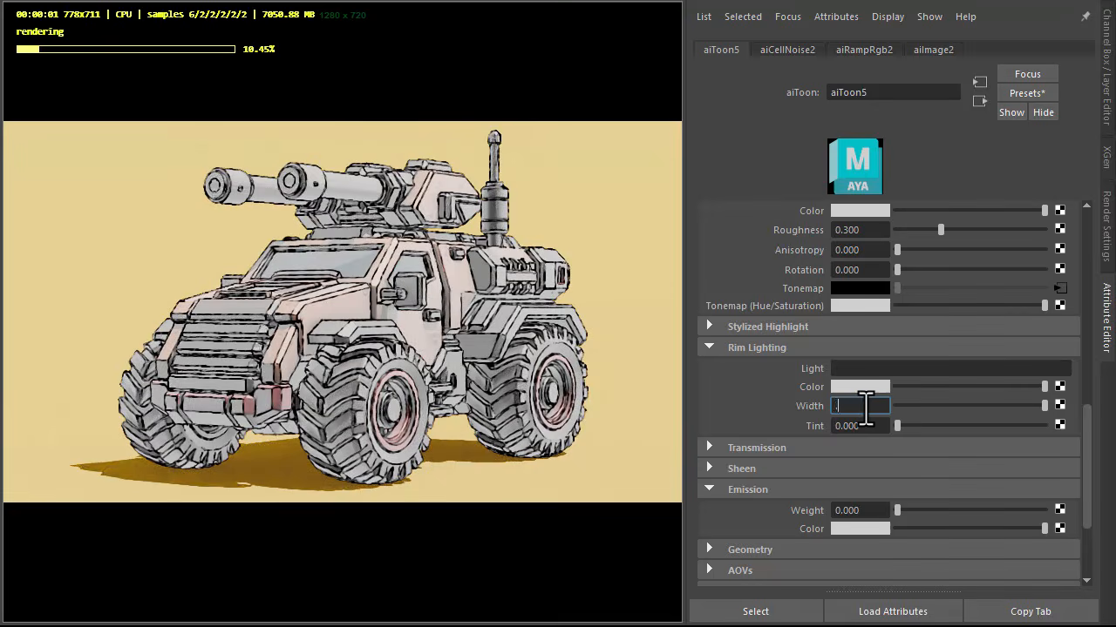
{"action": "key", "text": "Tab"}
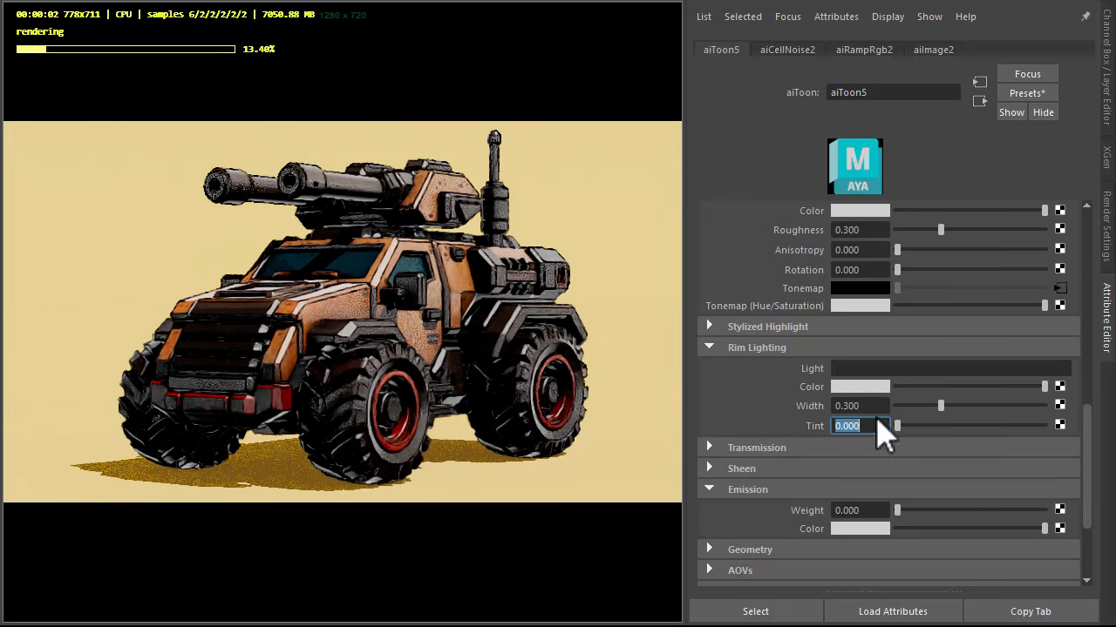
{"action": "left_click_drag", "start_coordinate": [907, 427], "coordinate": [983, 427]}
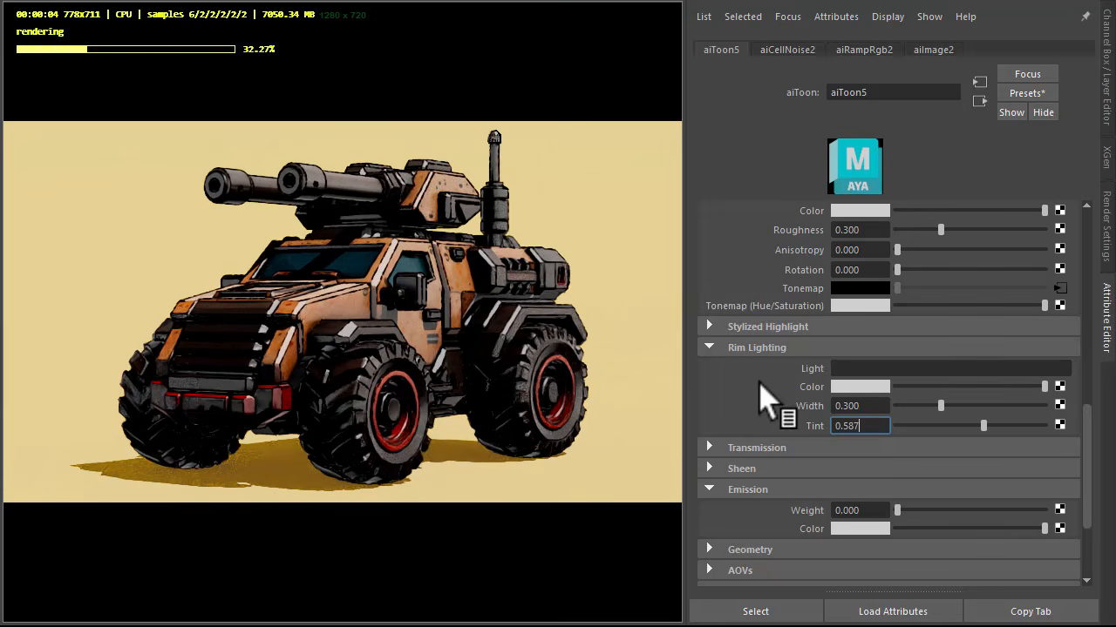
{"action": "left_click_drag", "start_coordinate": [1044, 387], "coordinate": [1114, 397]}
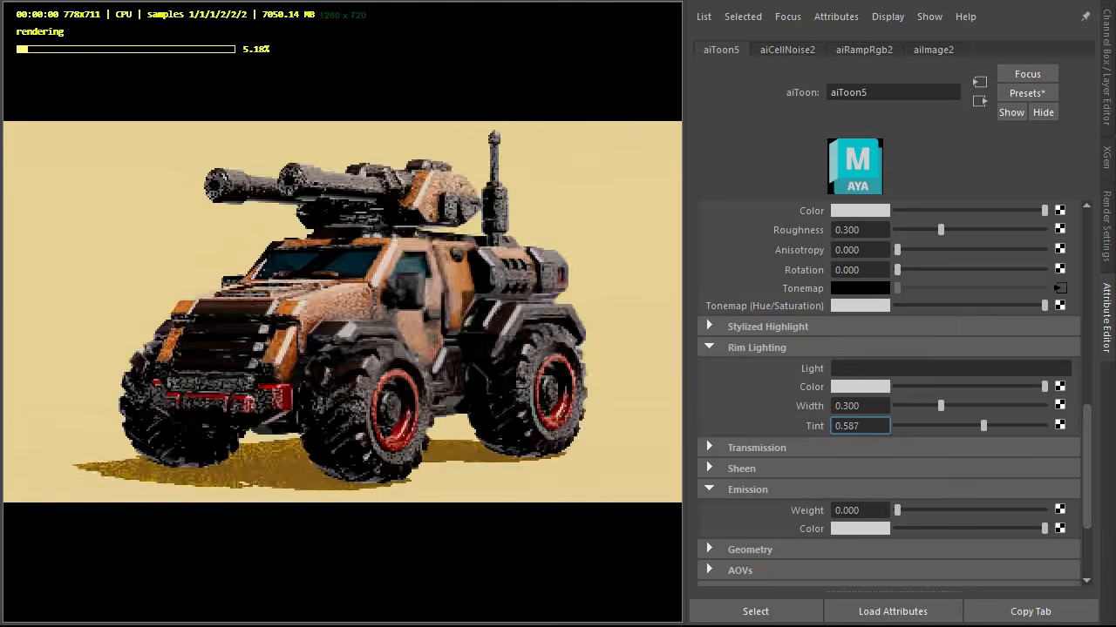
Step: Collapse the rim lighting settings and set the toon material's Sheen to 0.3
{"action": "left_click", "coordinate": [760, 349]}
{"action": "left_click", "coordinate": [758, 389]}
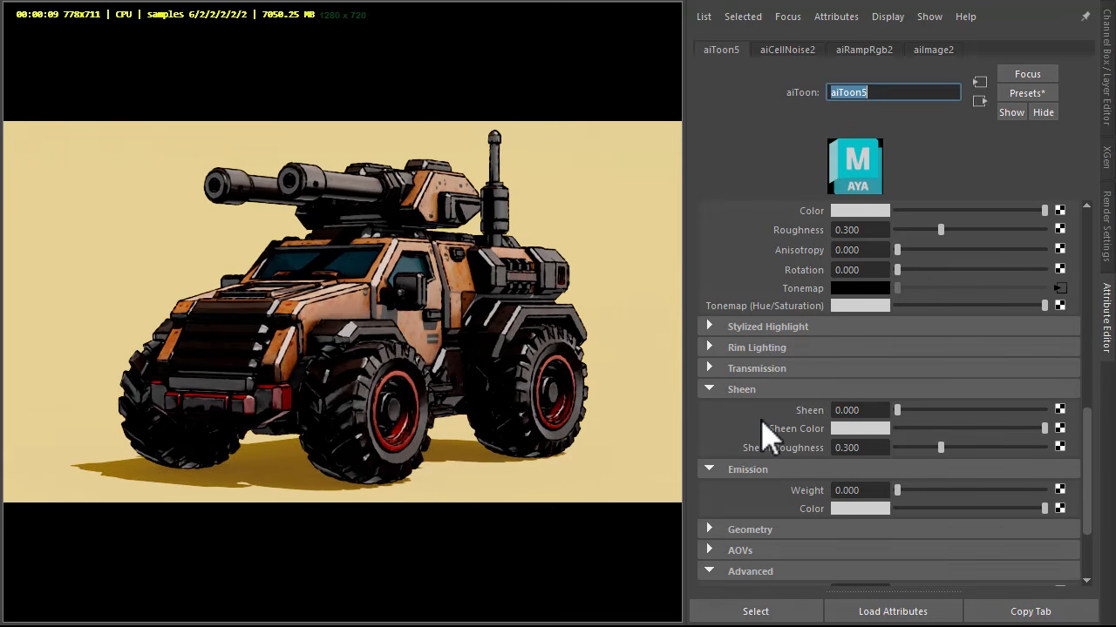
{"action": "left_click", "coordinate": [859, 410]}
{"action": "type", "text": "0.3"}
{"action": "key", "text": "Tab"}
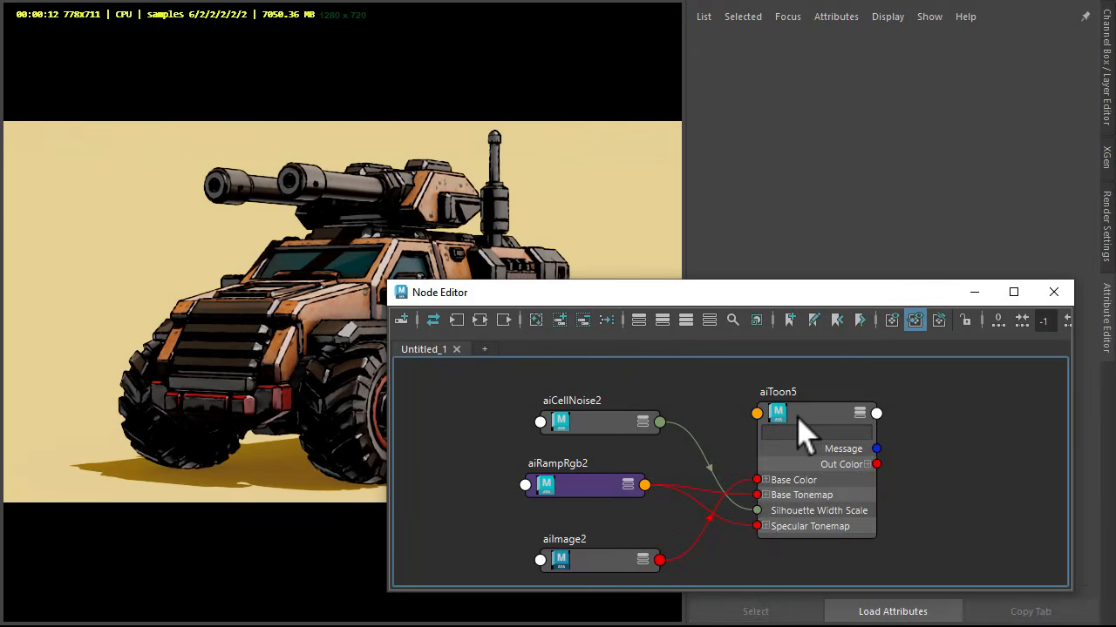
Step: Review the shading network in the Node Editor, selecting and spacing out the toon, cell noise, ramp and image nodes
{"action": "left_click_drag", "start_coordinate": [826, 427], "coordinate": [852, 420]}
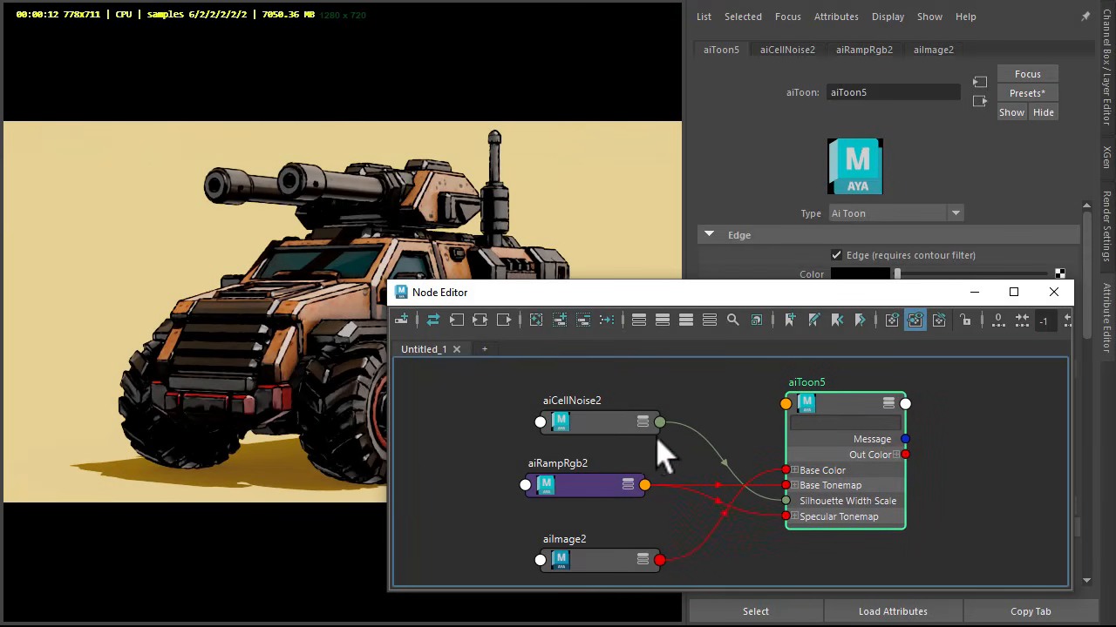
{"action": "left_click_drag", "start_coordinate": [635, 427], "coordinate": [626, 412]}
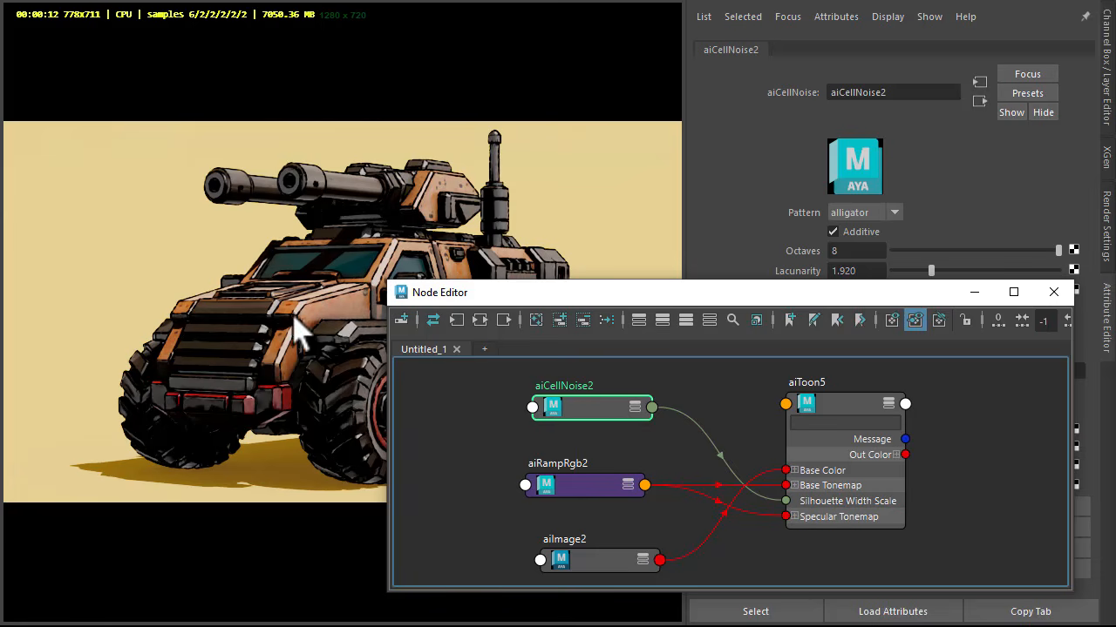
{"action": "left_click", "coordinate": [603, 484]}
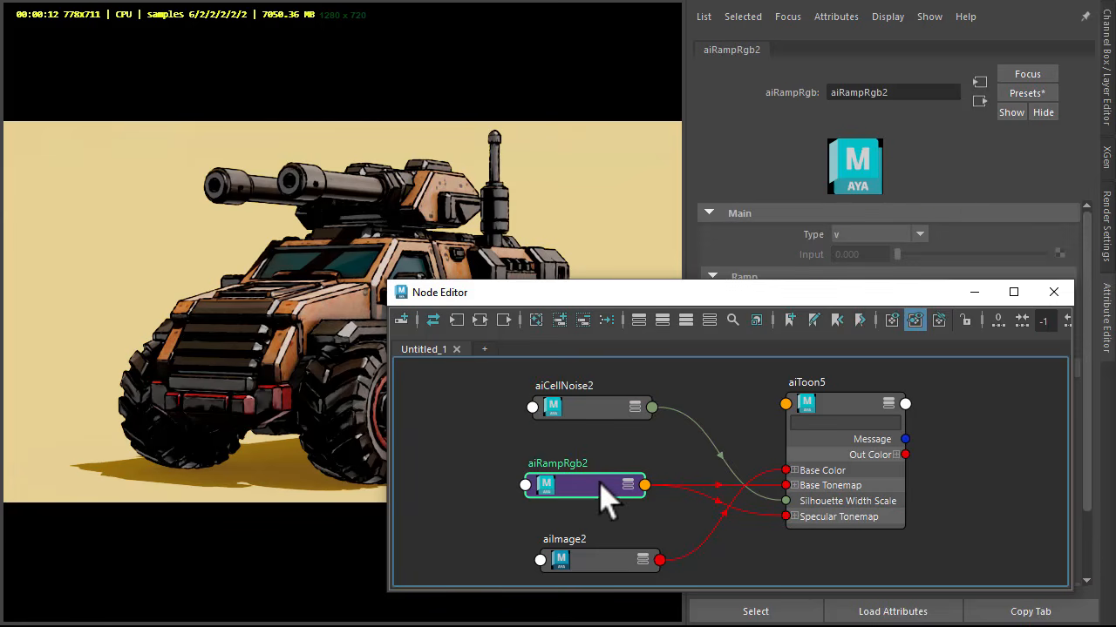
{"action": "mouse_move", "coordinate": [696, 298]}
{"action": "left_mouse_down"}
{"action": "mouse_move", "coordinate": [708, 359]}
{"action": "mouse_move", "coordinate": [685, 346]}
{"action": "mouse_move", "coordinate": [676, 300]}
{"action": "mouse_move", "coordinate": [694, 352]}
{"action": "left_mouse_up"}
{"action": "left_click_drag", "start_coordinate": [608, 543], "coordinate": [598, 538]}
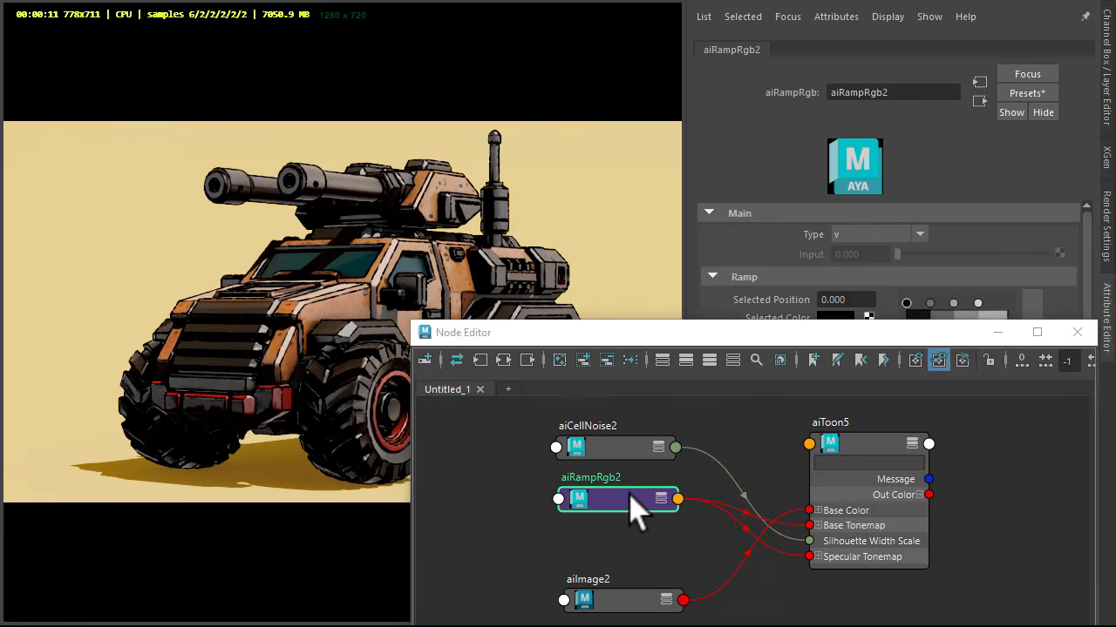
{"action": "left_click_drag", "start_coordinate": [630, 493], "coordinate": [638, 527]}
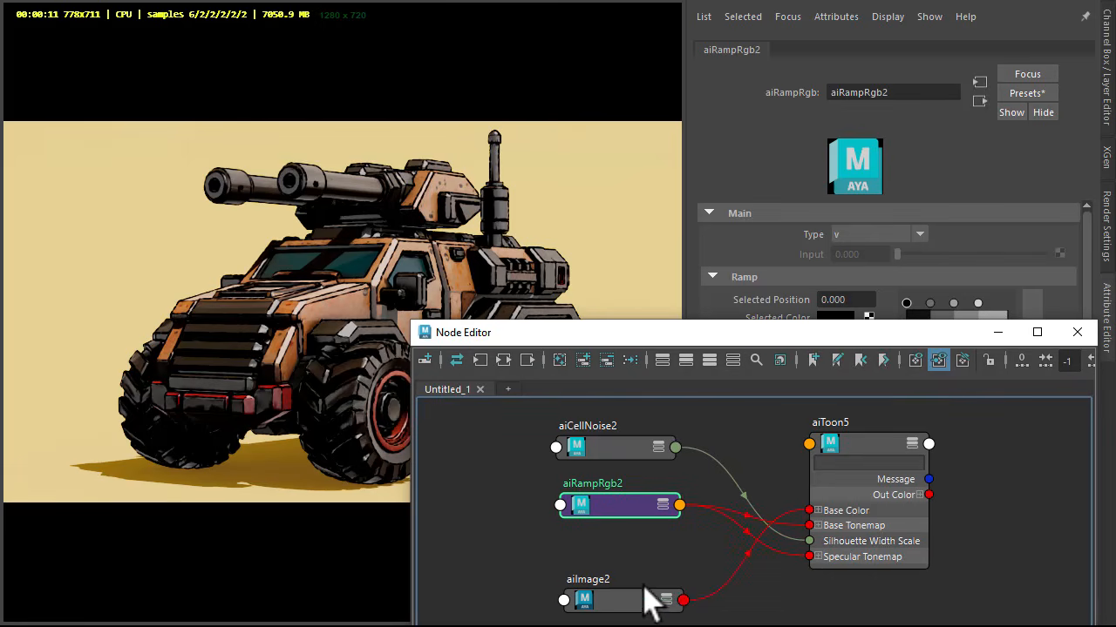
{"action": "left_click_drag", "start_coordinate": [649, 601], "coordinate": [658, 565]}
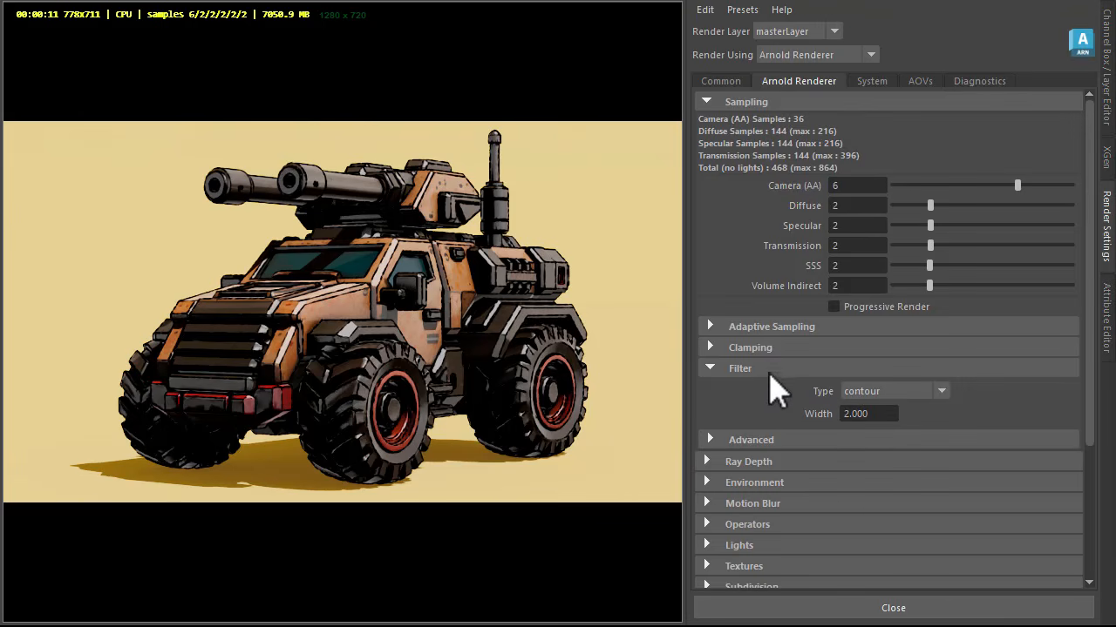
Step: Compare the render without contour lines by switching the Arnold filter type to gaussian, and choose contour again
{"action": "left_click", "coordinate": [889, 392]}
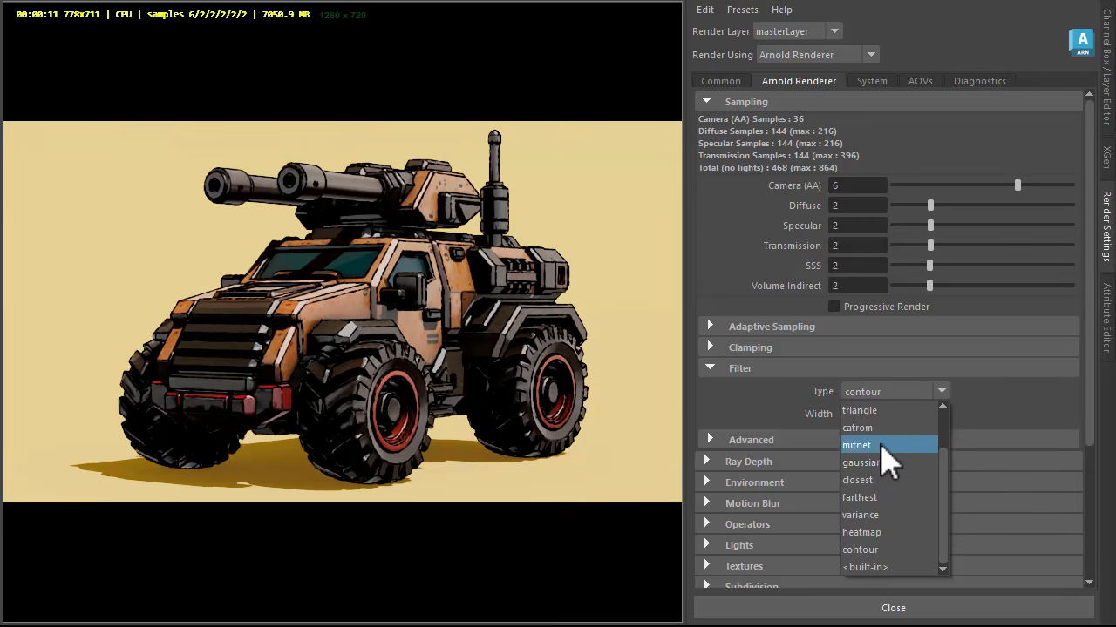
{"action": "left_click", "coordinate": [885, 463]}
{"action": "left_click", "coordinate": [880, 394]}
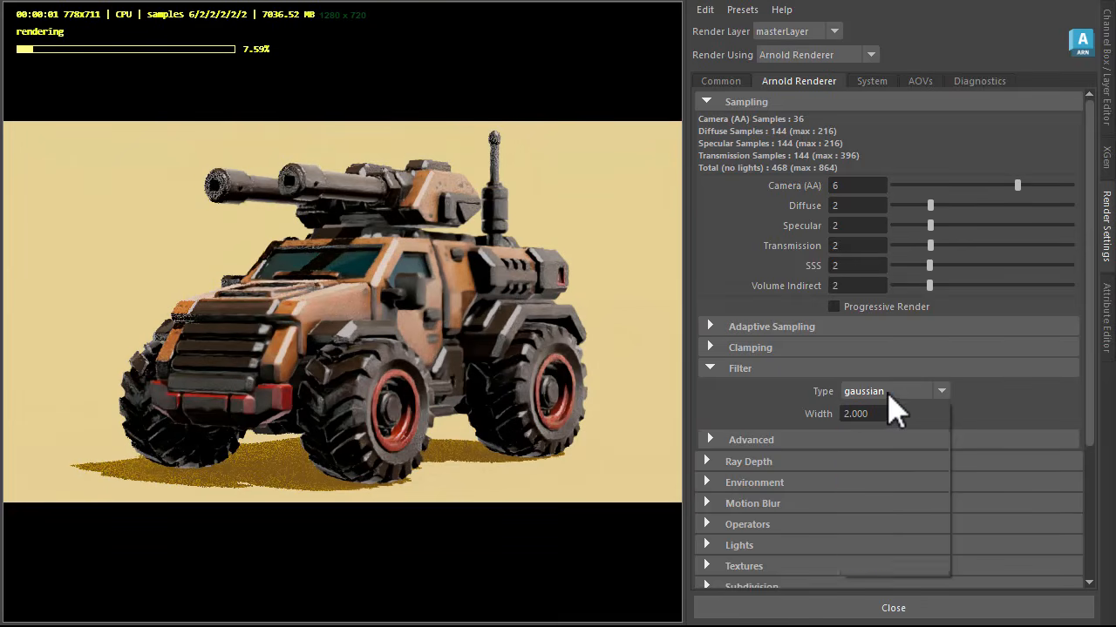
{"action": "left_click", "coordinate": [878, 550]}
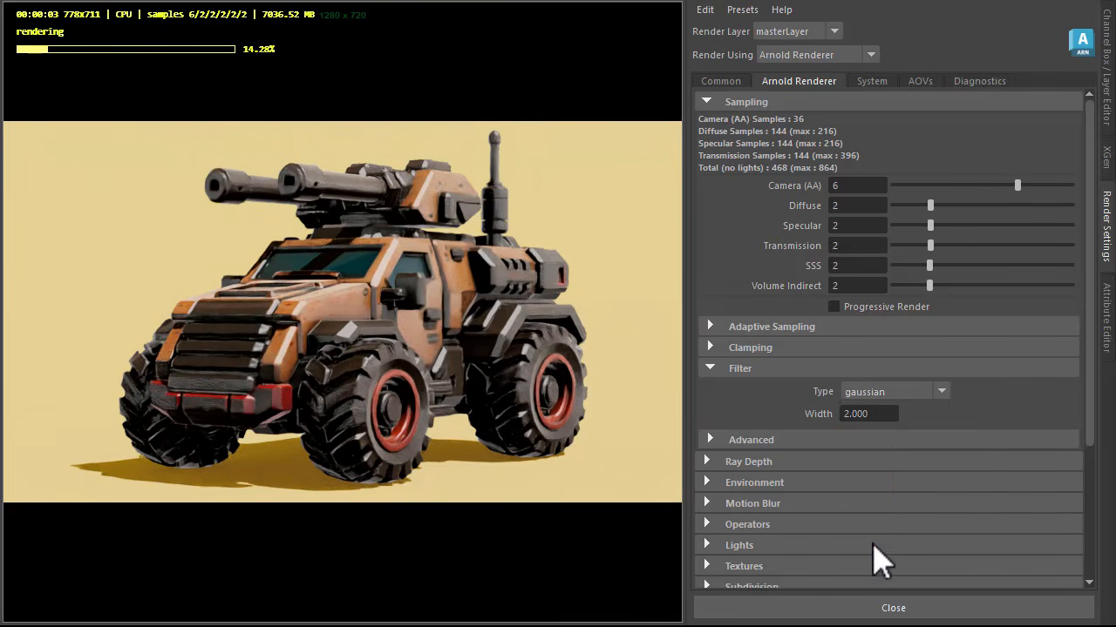